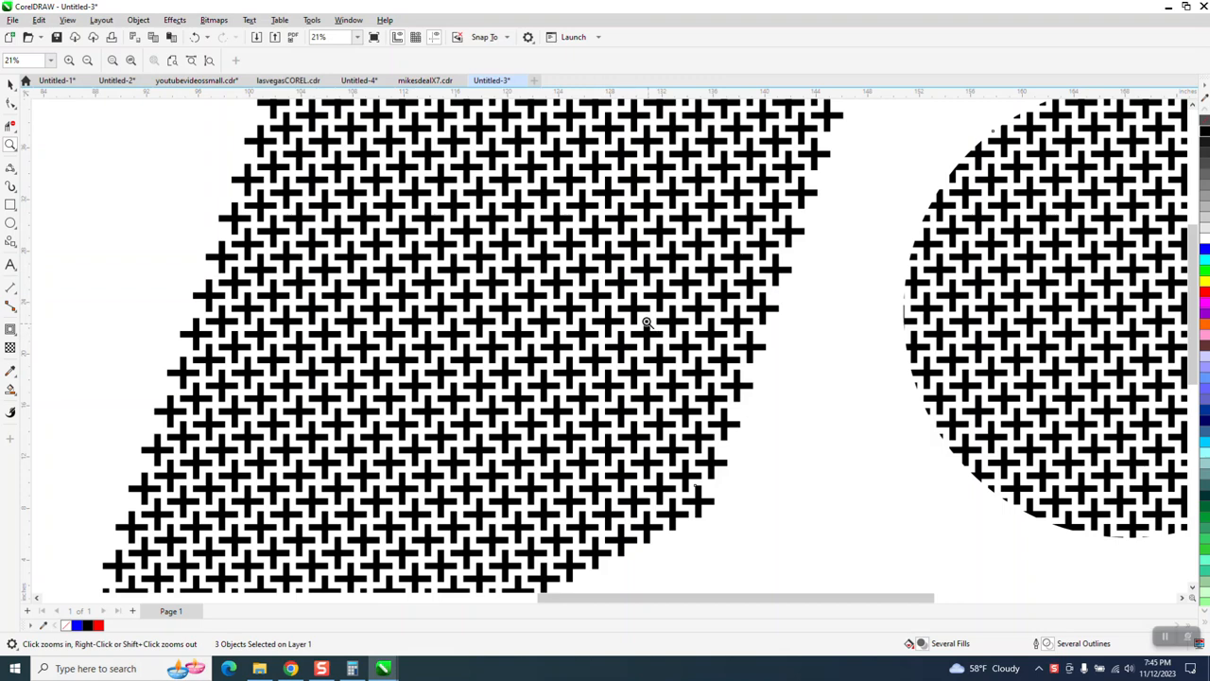
# Move the red contour outline off the black cross into the empty space to its right
pyautogui.scroll(-2, 660, 258)
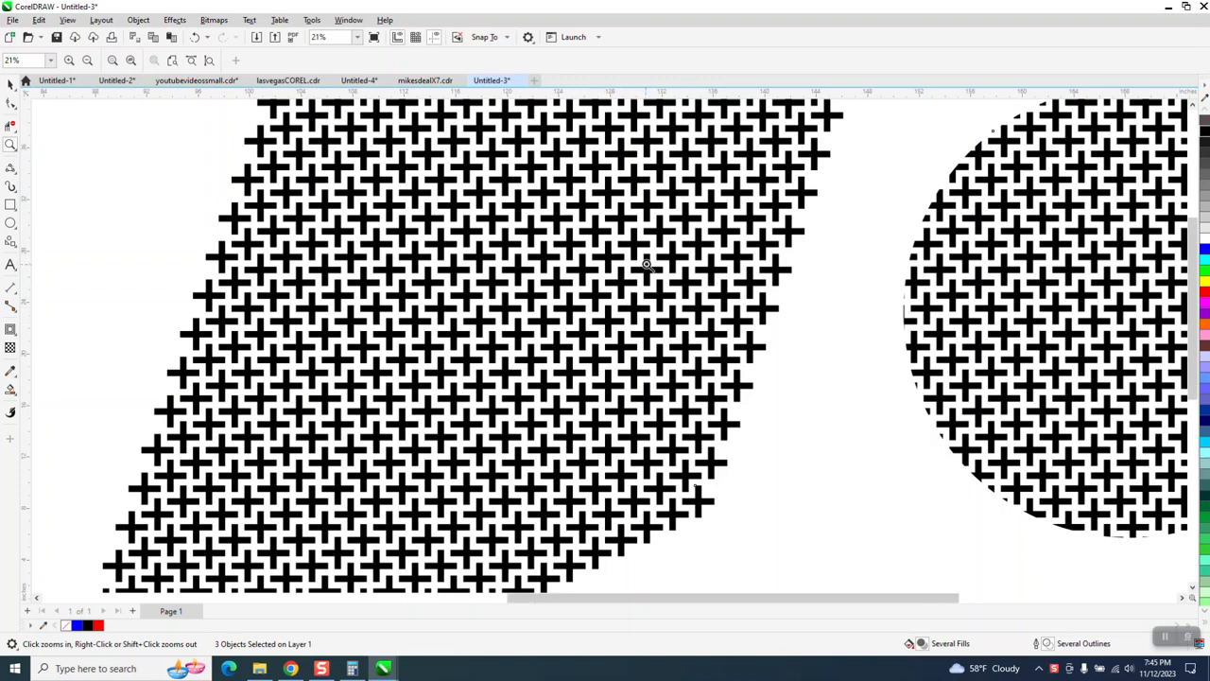
pyautogui.moveTo(290, 452); pyautogui.dragTo(359, 502)
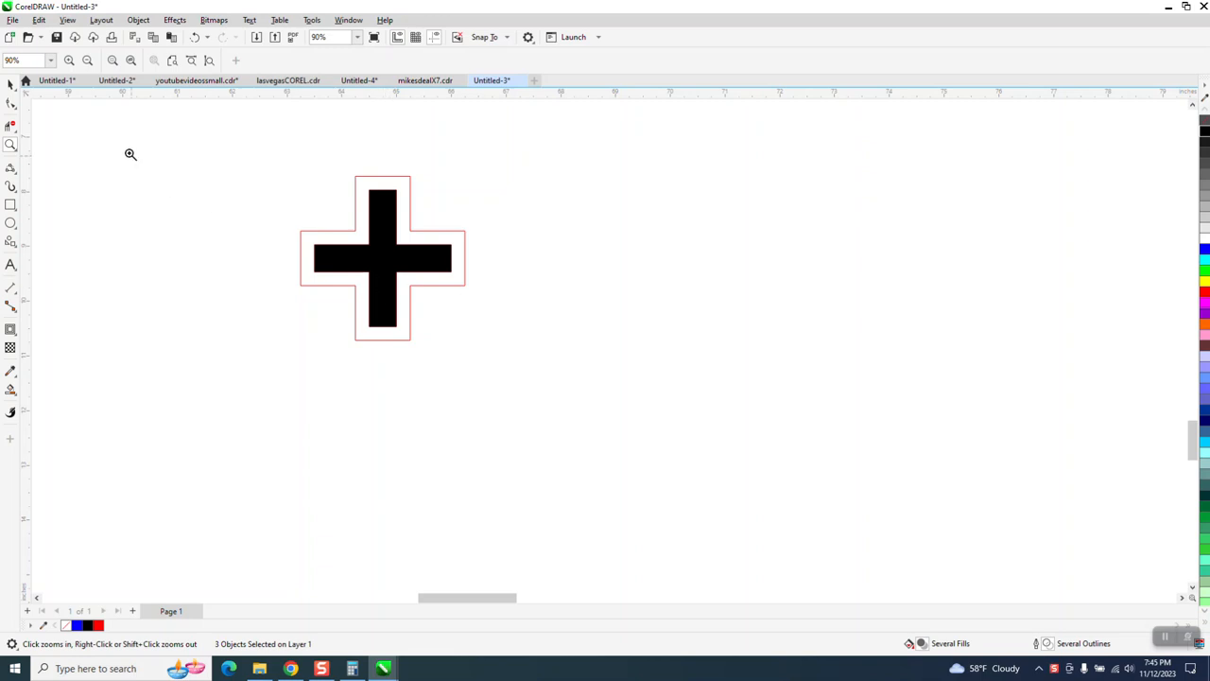
pyautogui.click(10, 84)
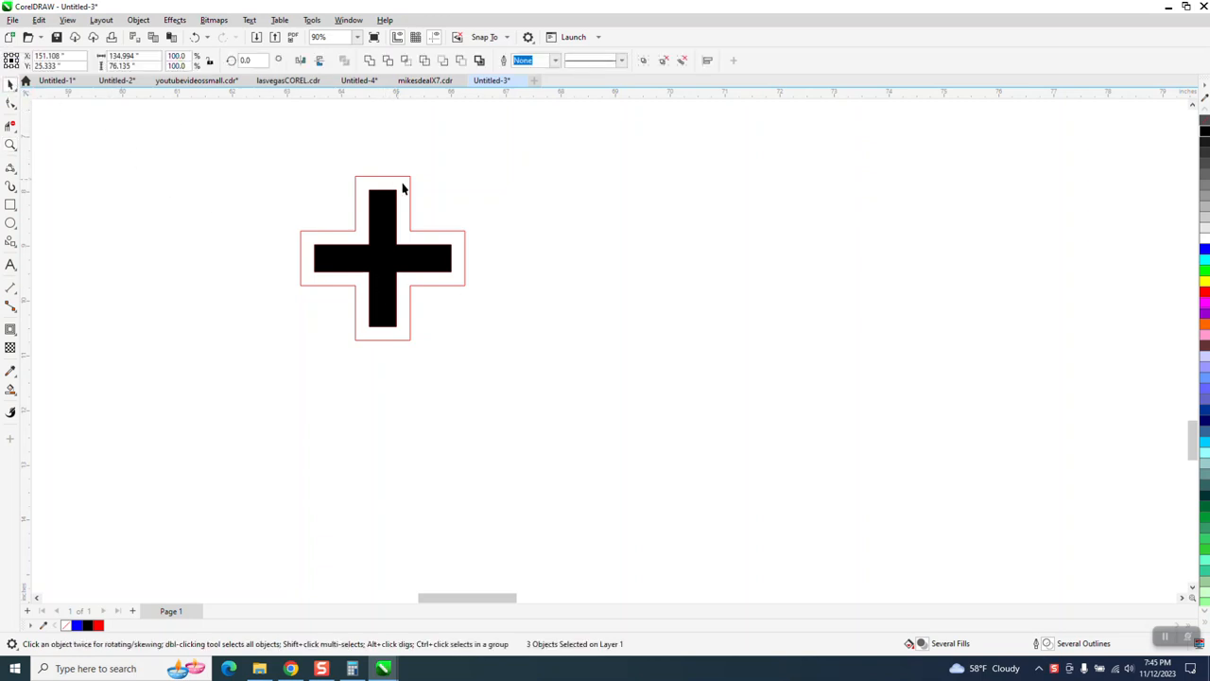
pyautogui.moveTo(412, 185); pyautogui.dragTo(656, 195)
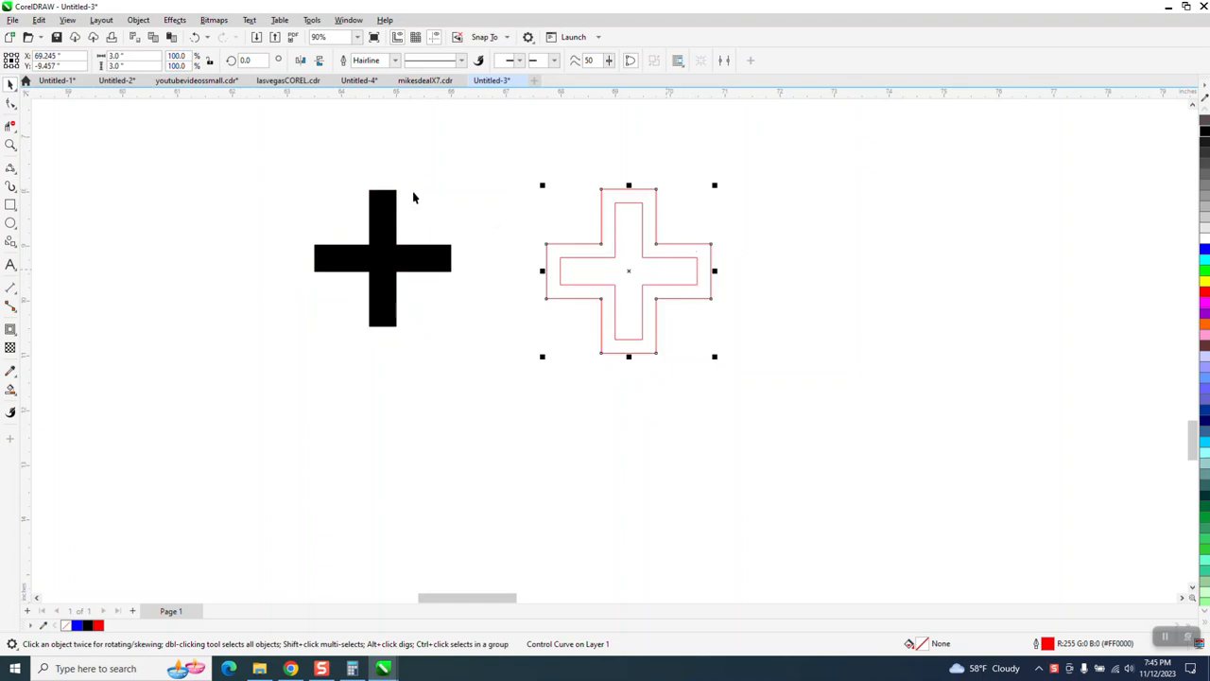
# Break the moved red contour apart and delete its inner cross
pyautogui.click(11, 124)
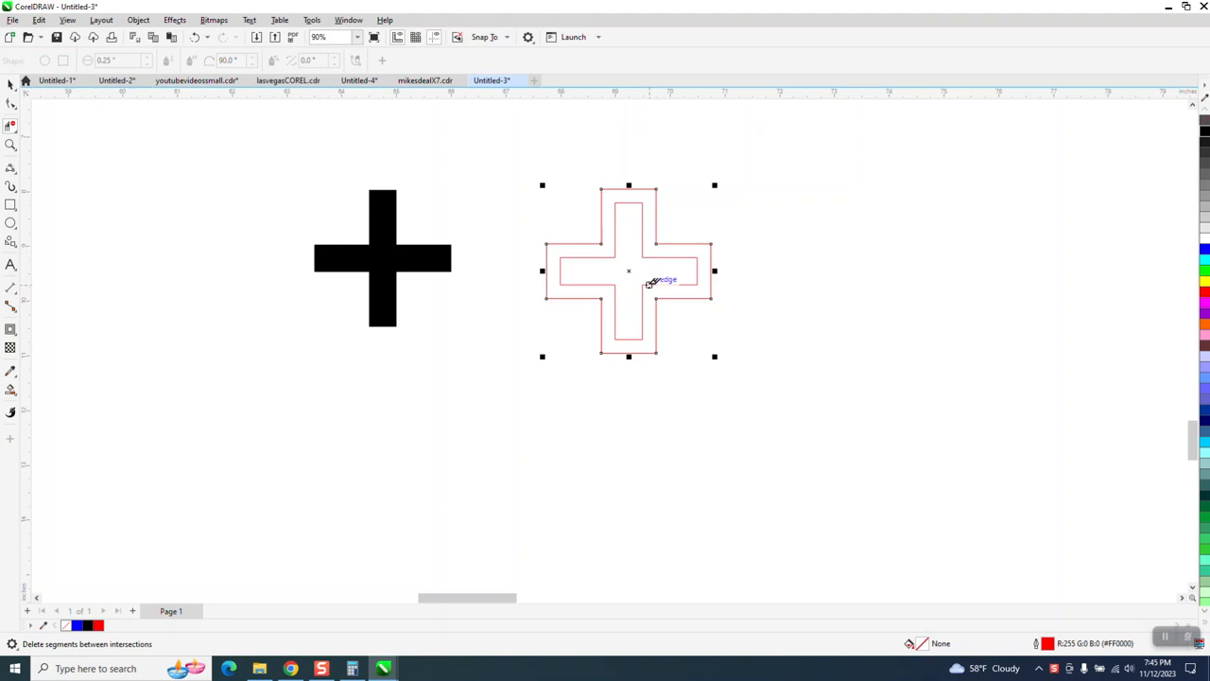
pyautogui.click(10, 83)
pyautogui.moveTo(524, 151); pyautogui.dragTo(722, 372)
pyautogui.click(138, 20)
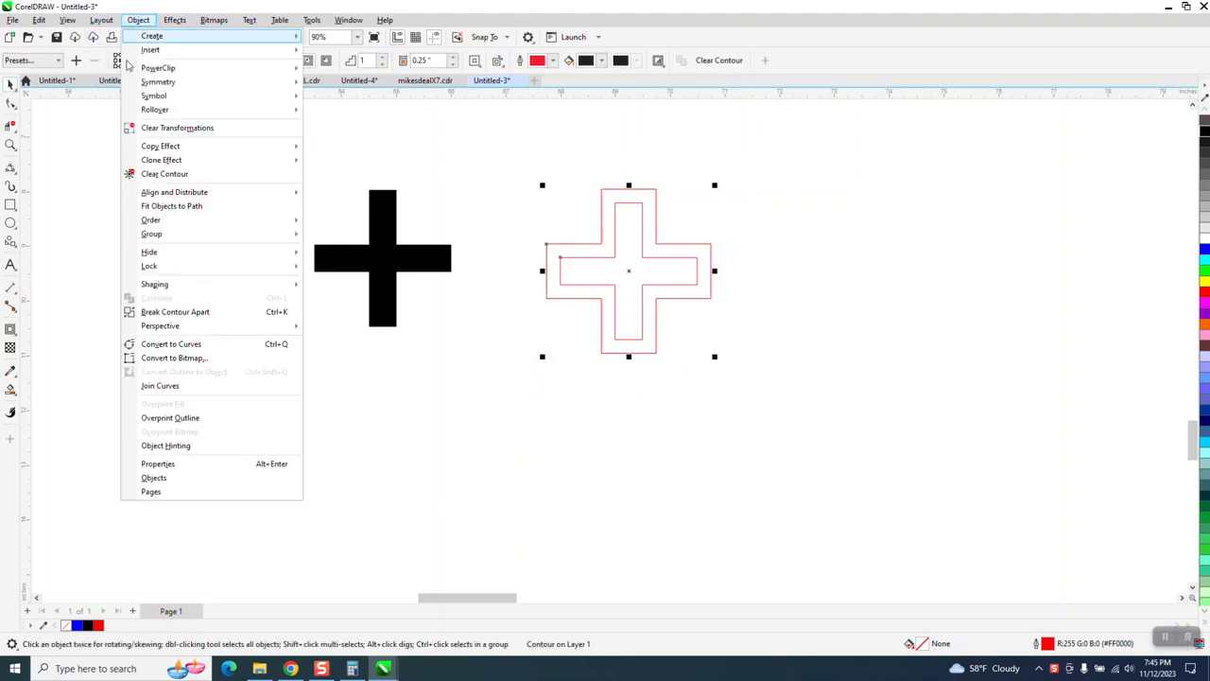
pyautogui.click(180, 312)
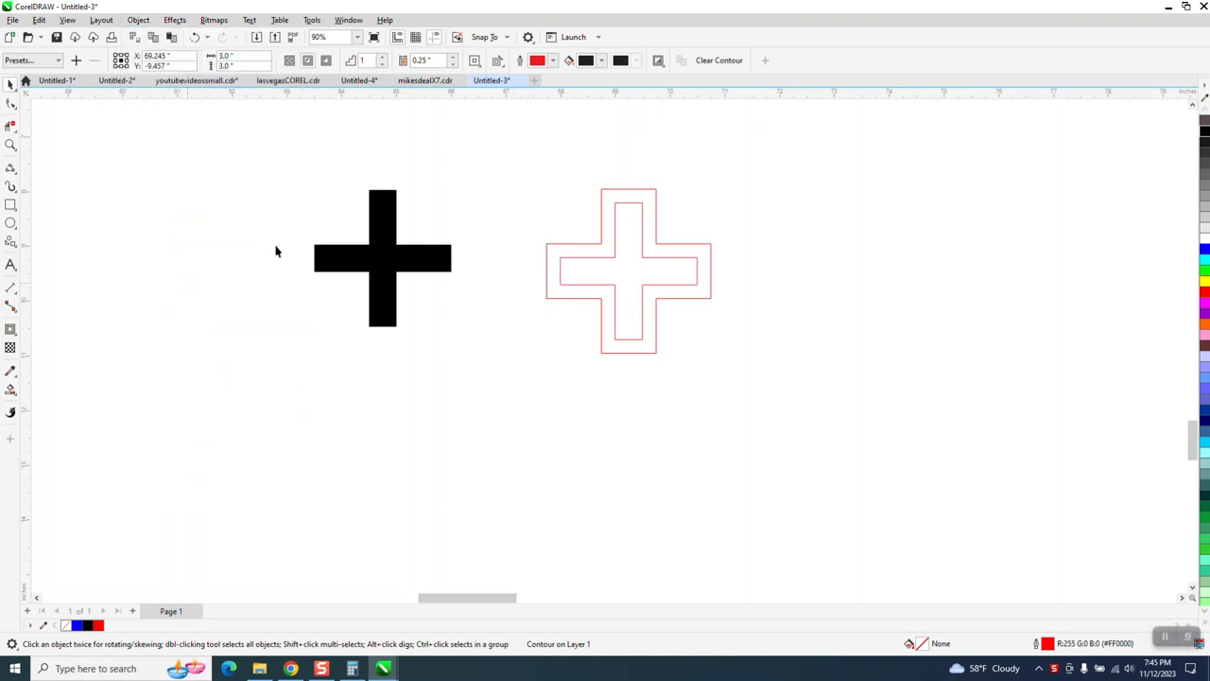
pyautogui.click(640, 207)
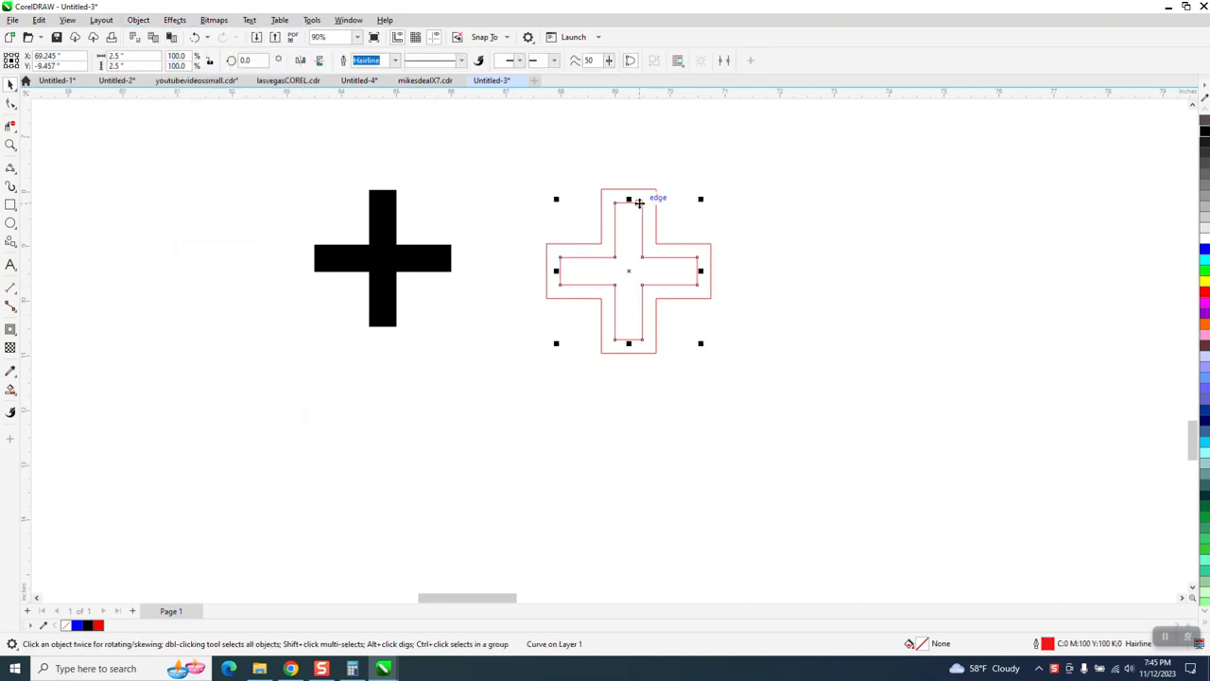
pyautogui.press('Delete')
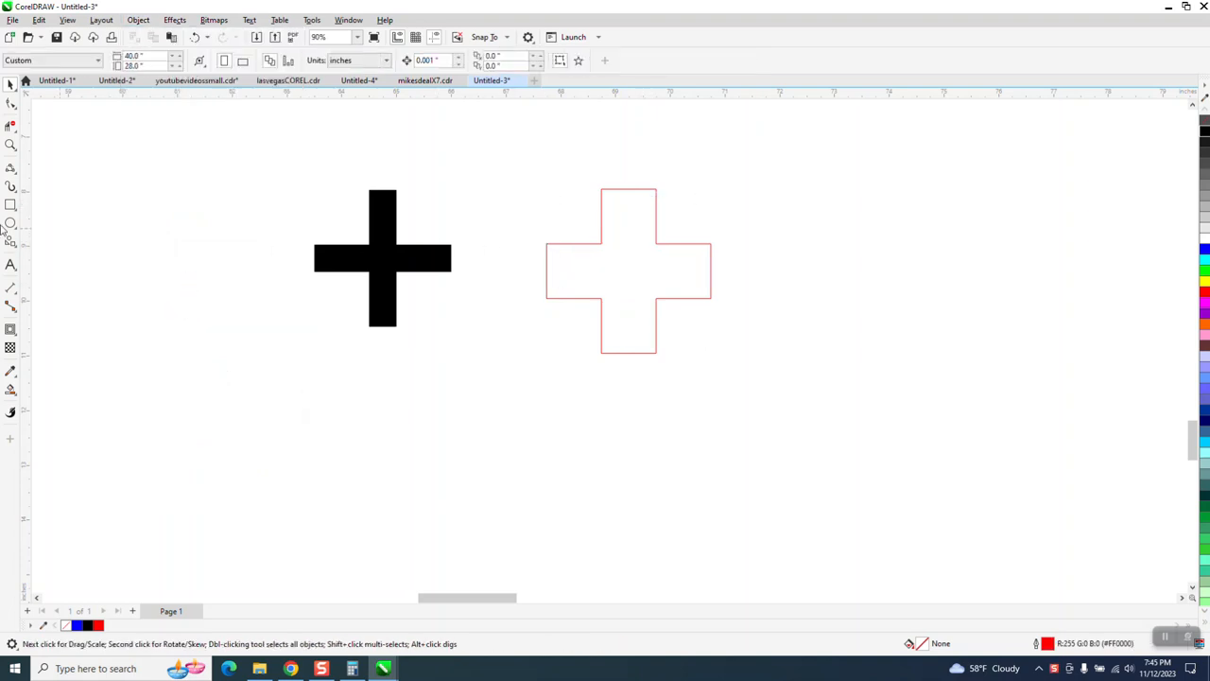
# Try a copy of the red outline cross interlocked with the original's upper-right notch, and delete the copy
pyautogui.click(666, 244)
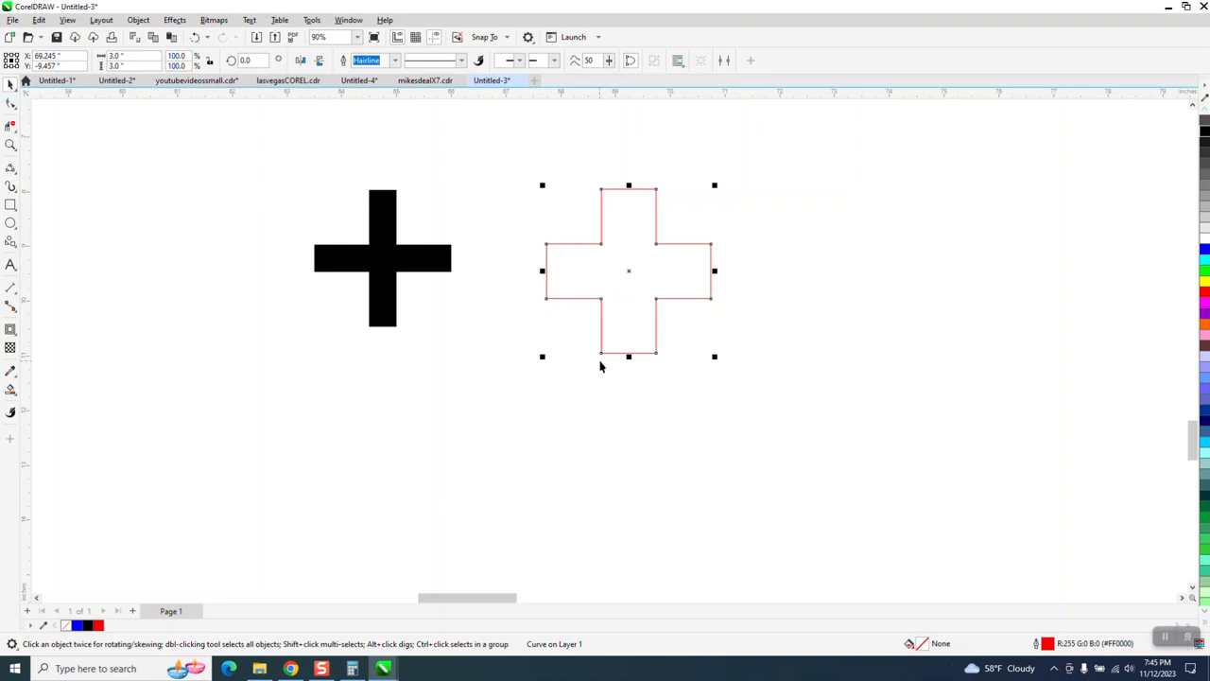
pyautogui.moveTo(601, 353); pyautogui.dragTo(657, 243)
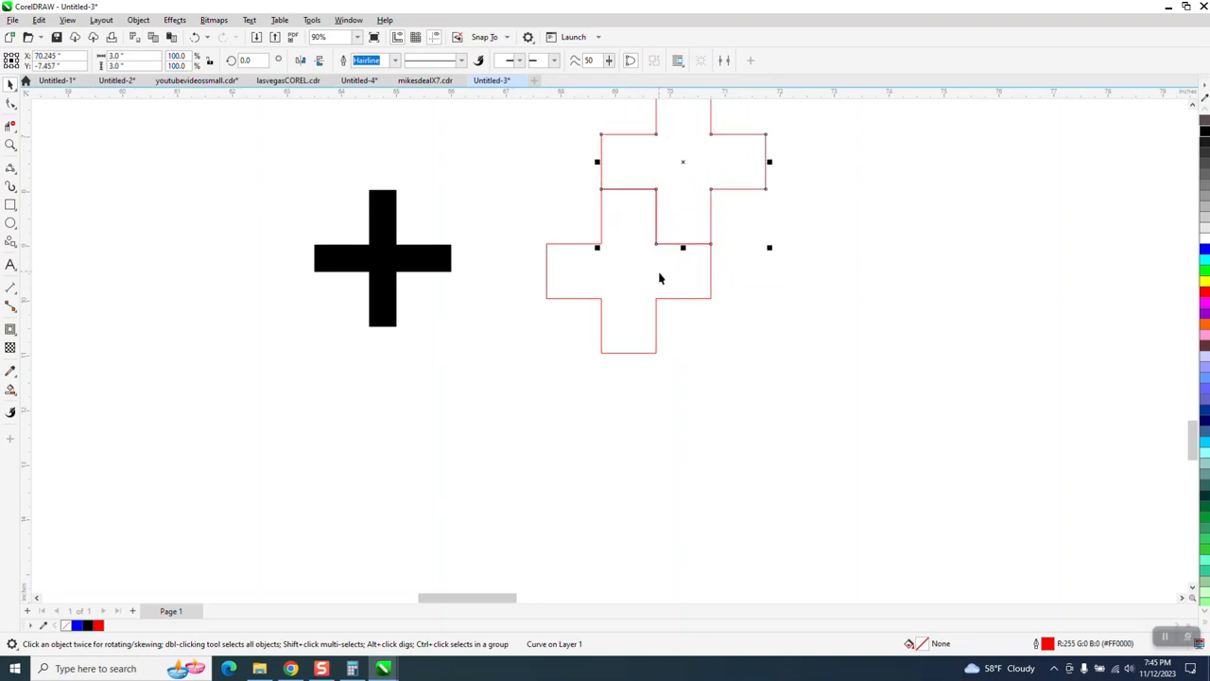
pyautogui.press('Delete')
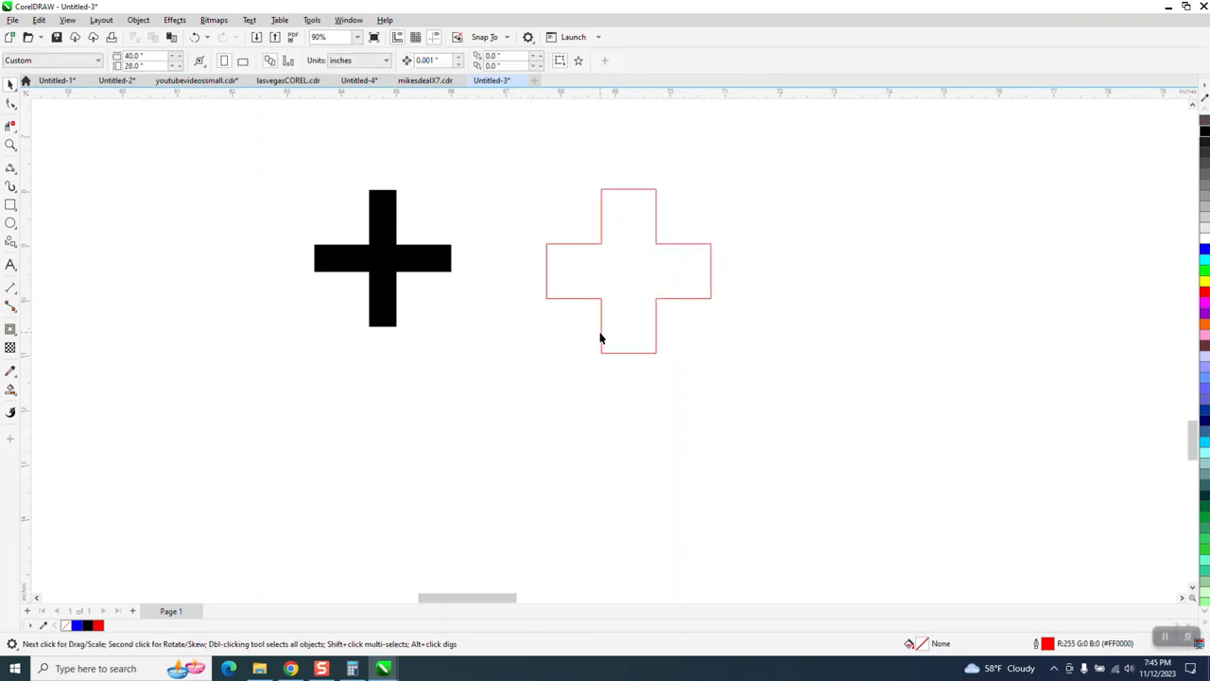
# Dimension the width of the red outline cross's upper arm and remove the dimension
pyautogui.click(11, 205)
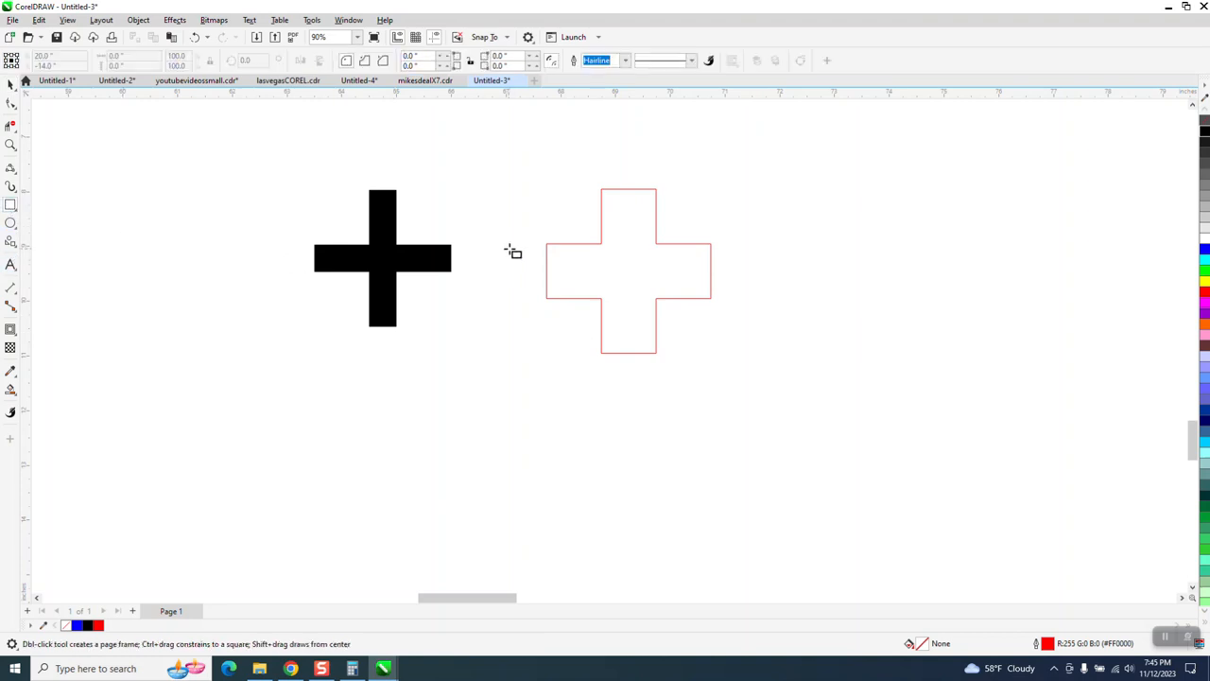
pyautogui.click(16, 176)
pyautogui.moveTo(10, 286)
pyautogui.click(57, 288)
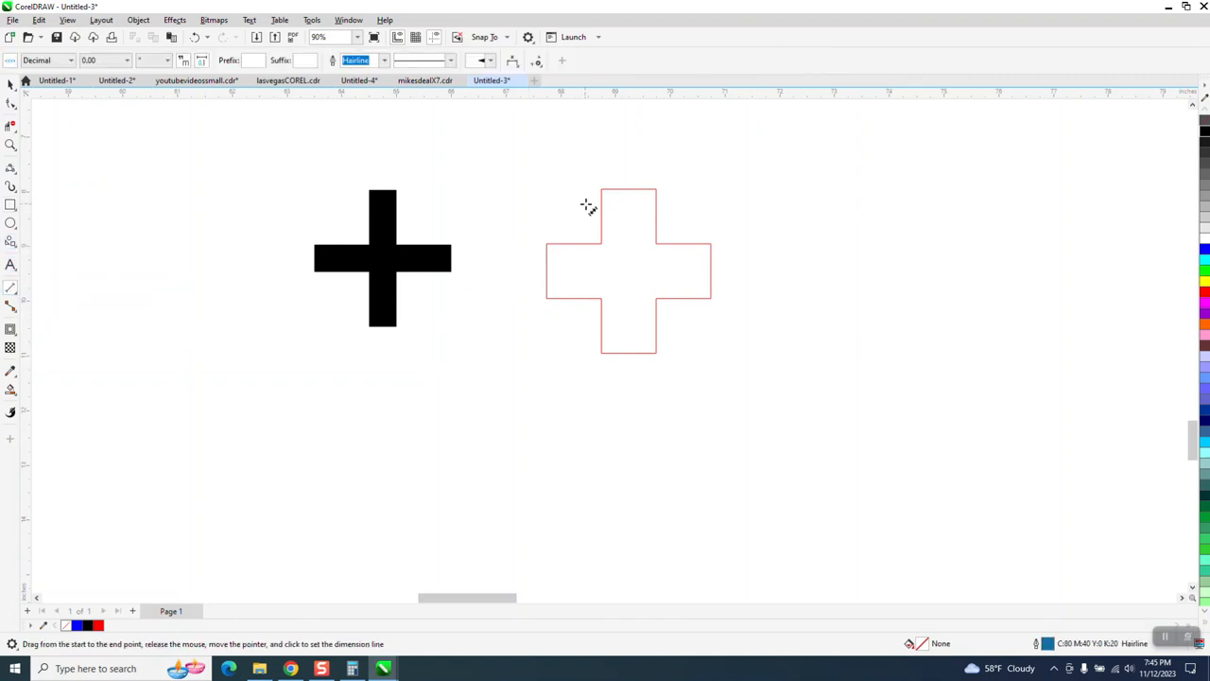
pyautogui.moveTo(602, 191); pyautogui.dragTo(656, 189)
pyautogui.click(656, 189)
pyautogui.press('Delete')
# Draw an upright rectangle to the right of the red outline cross and size it 1 inch wide by 3 inches tall
pyautogui.click(11, 205)
pyautogui.moveTo(830, 239); pyautogui.dragTo(782, 417)
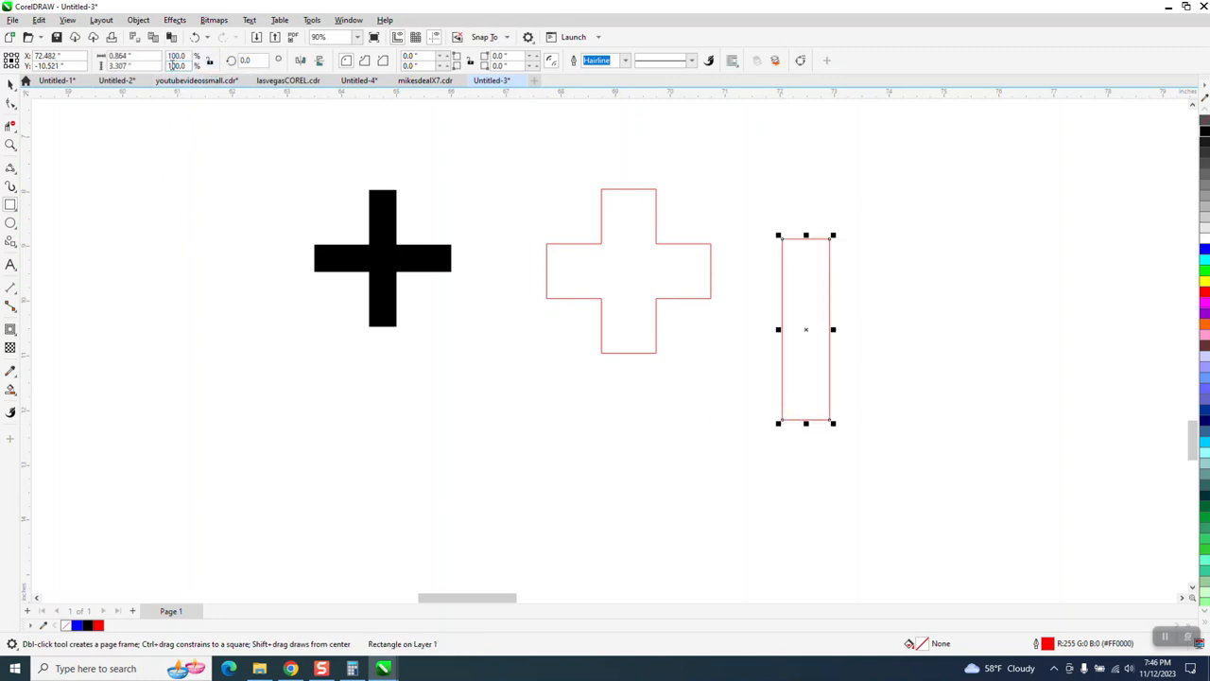
pyautogui.click(154, 60)
pyautogui.write('1')
pyautogui.click(142, 66)
pyautogui.write('3')
pyautogui.press('Return')
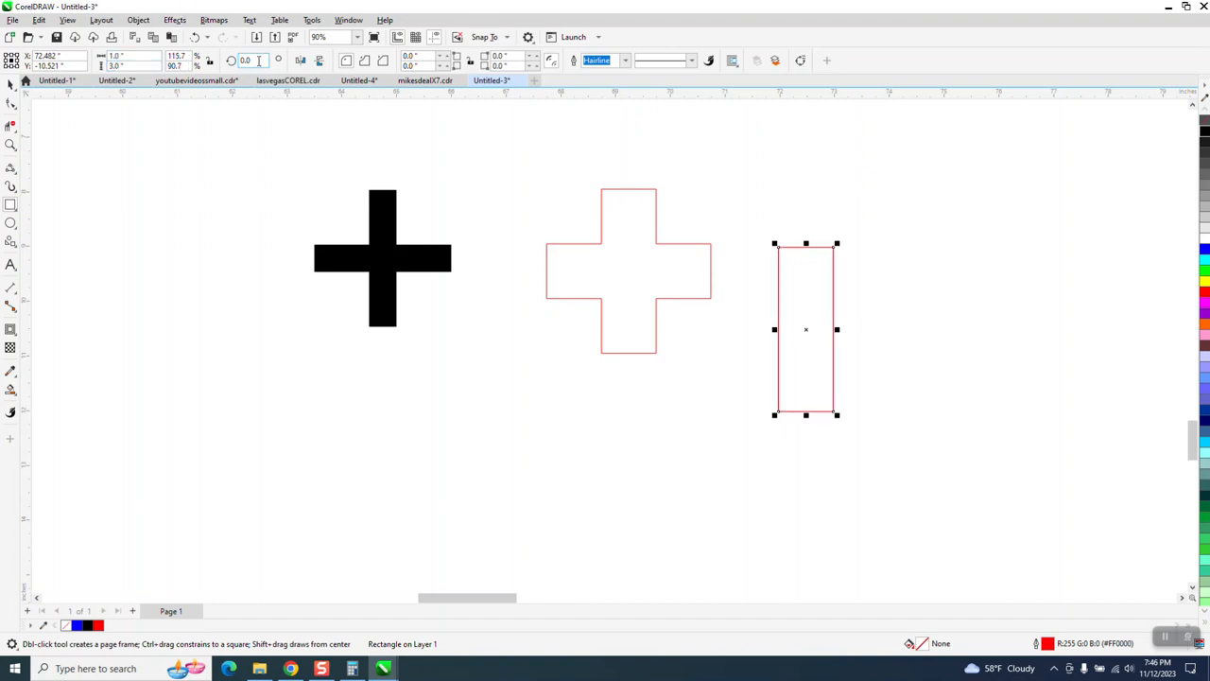
# Add a copy of the rectangle rotated 90 degrees and weld both into one cross placed beside the first outline cross
pyautogui.press('Return')
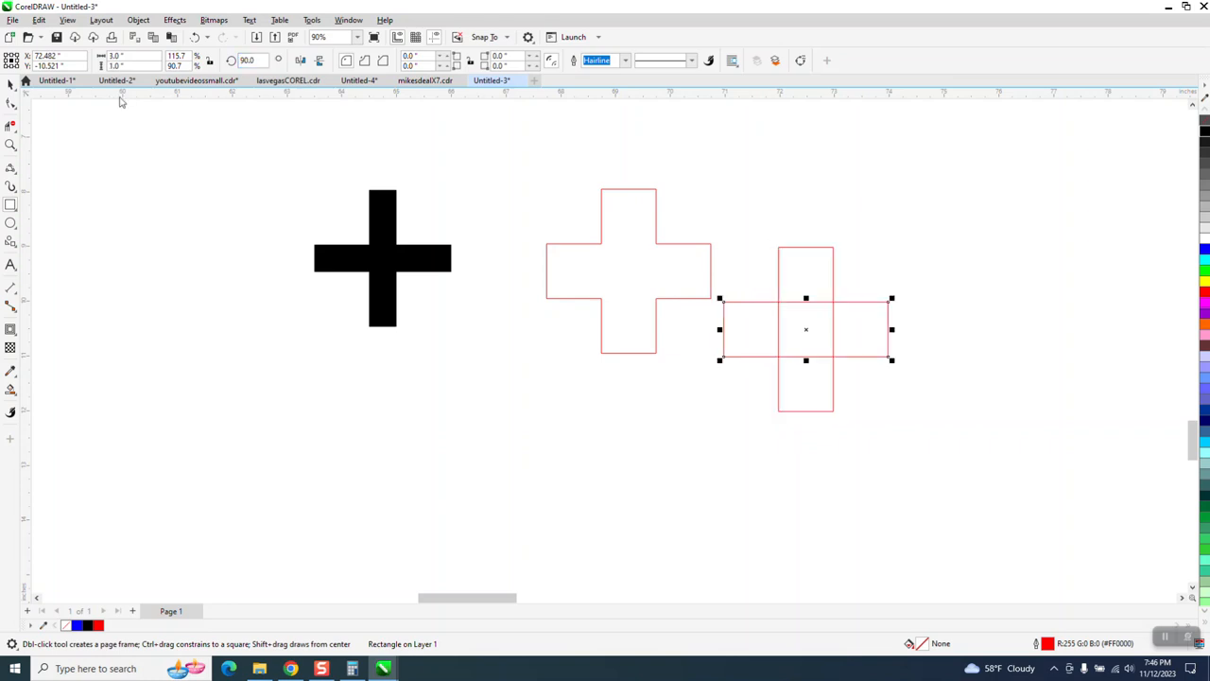
pyautogui.click(11, 83)
pyautogui.moveTo(687, 182); pyautogui.dragTo(967, 470)
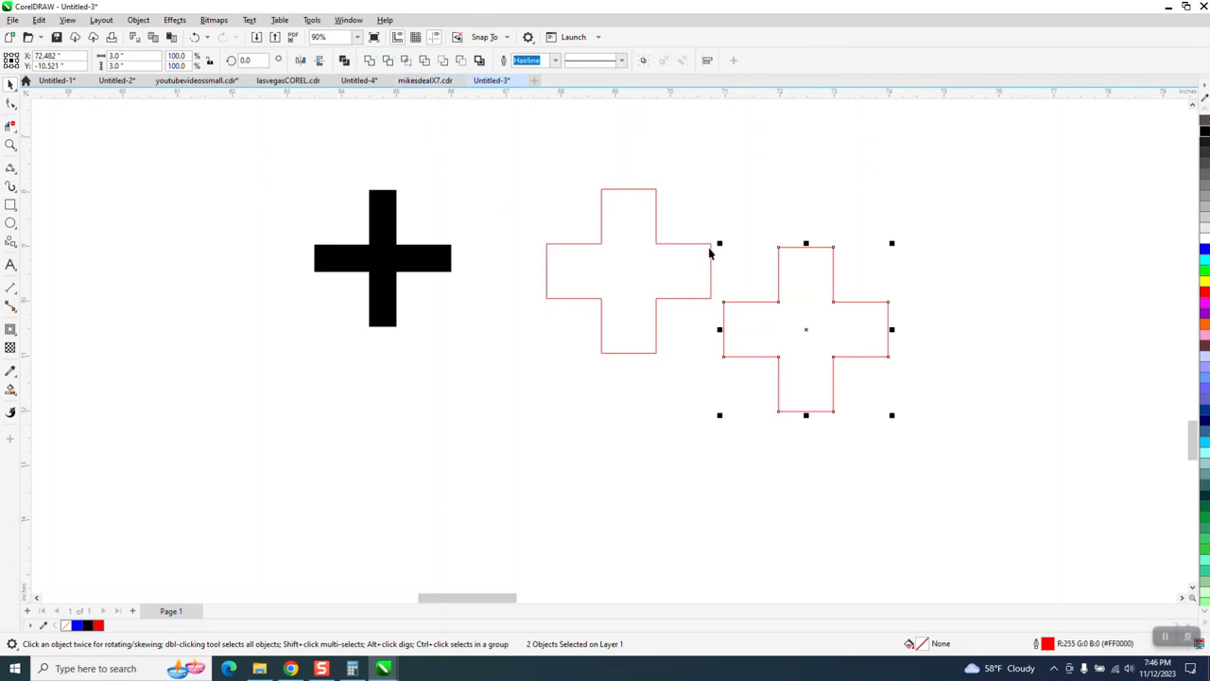
pyautogui.hotkey('ctrl', 'l')
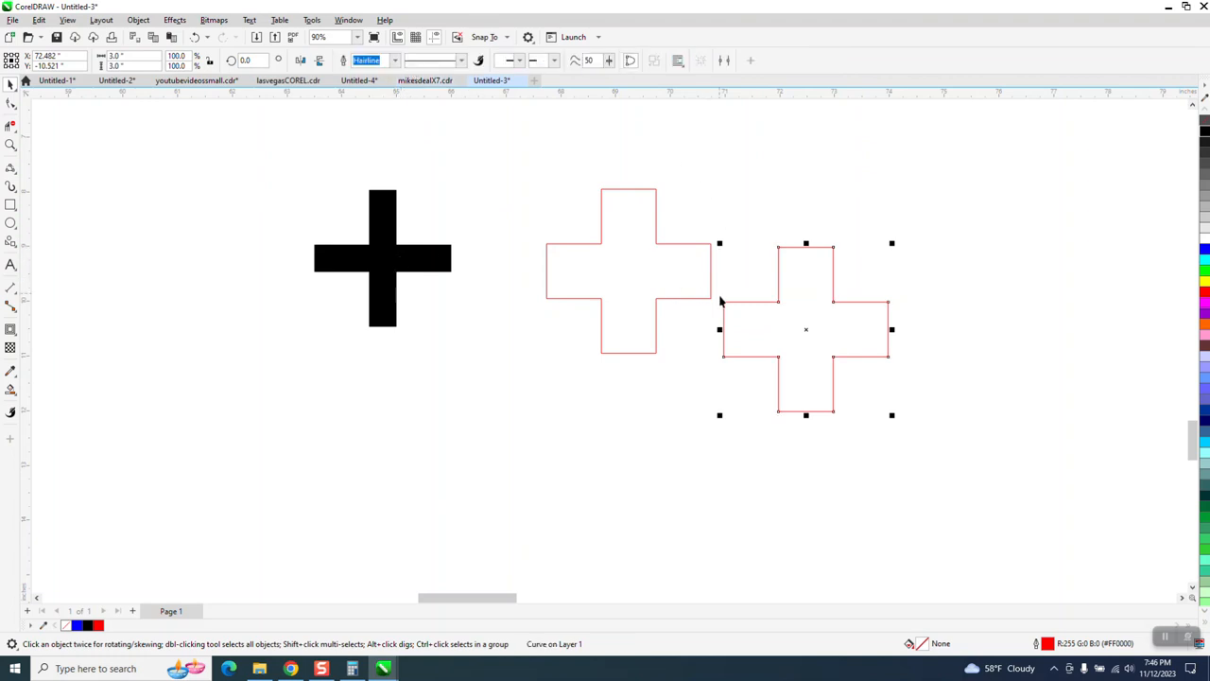
pyautogui.moveTo(806, 330); pyautogui.dragTo(817, 285)
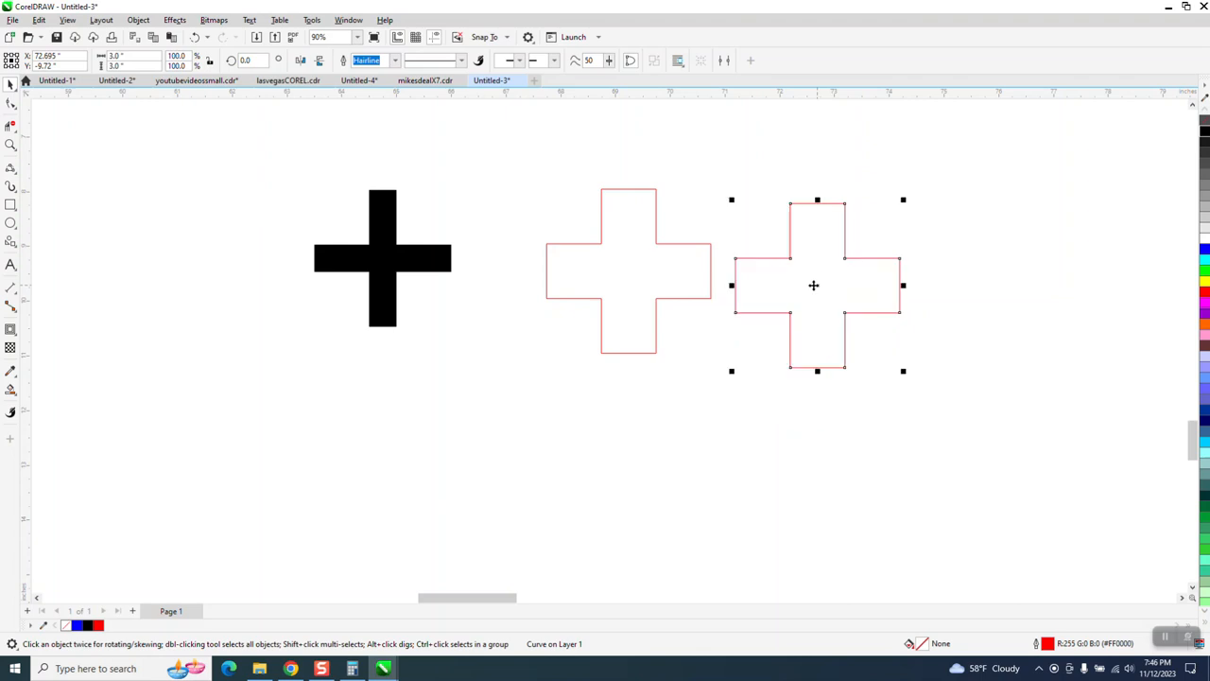
# Apply an inside contour with 1 step and a 0.25 inch offset to the new welded outline cross
pyautogui.click(410, 265)
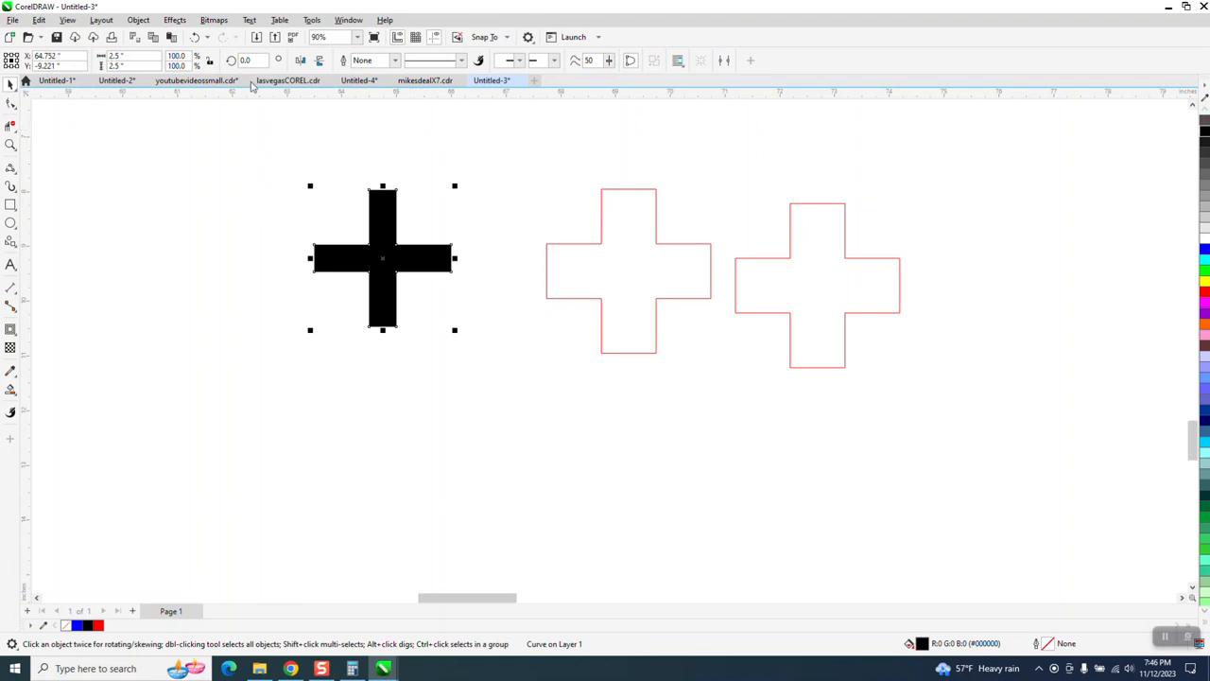
pyautogui.click(182, 21)
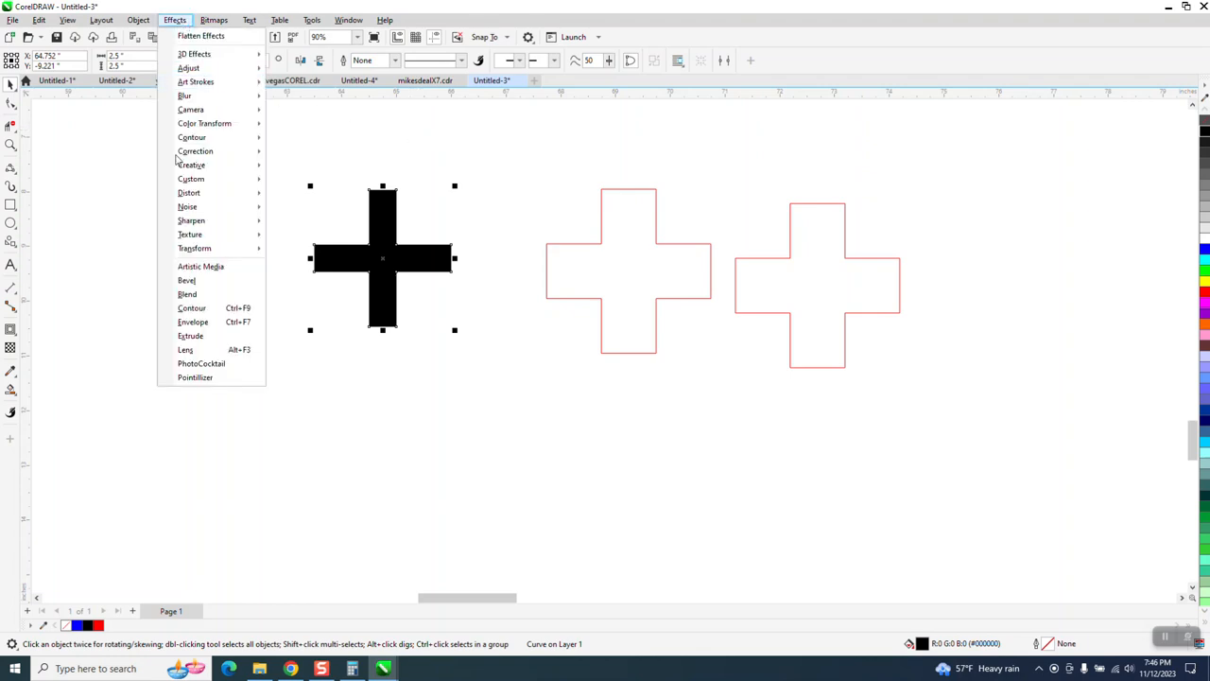
pyautogui.click(196, 307)
pyautogui.doubleClick(1085, 153)
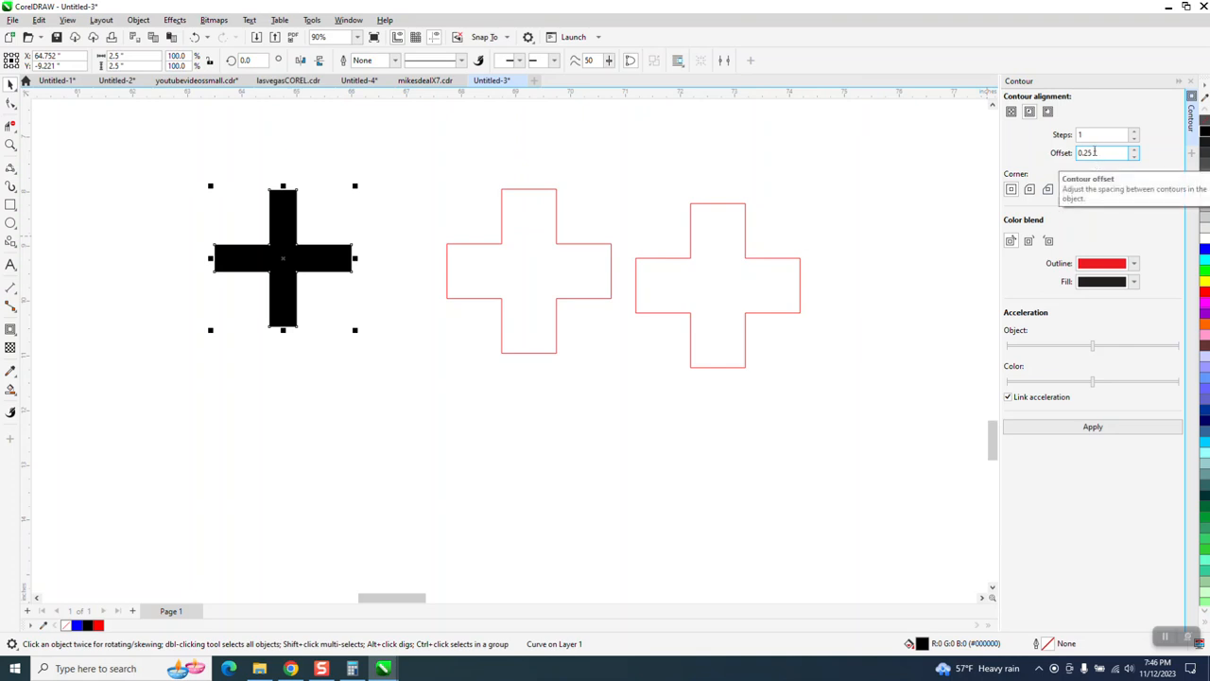
pyautogui.click(1031, 114)
pyautogui.click(1093, 427)
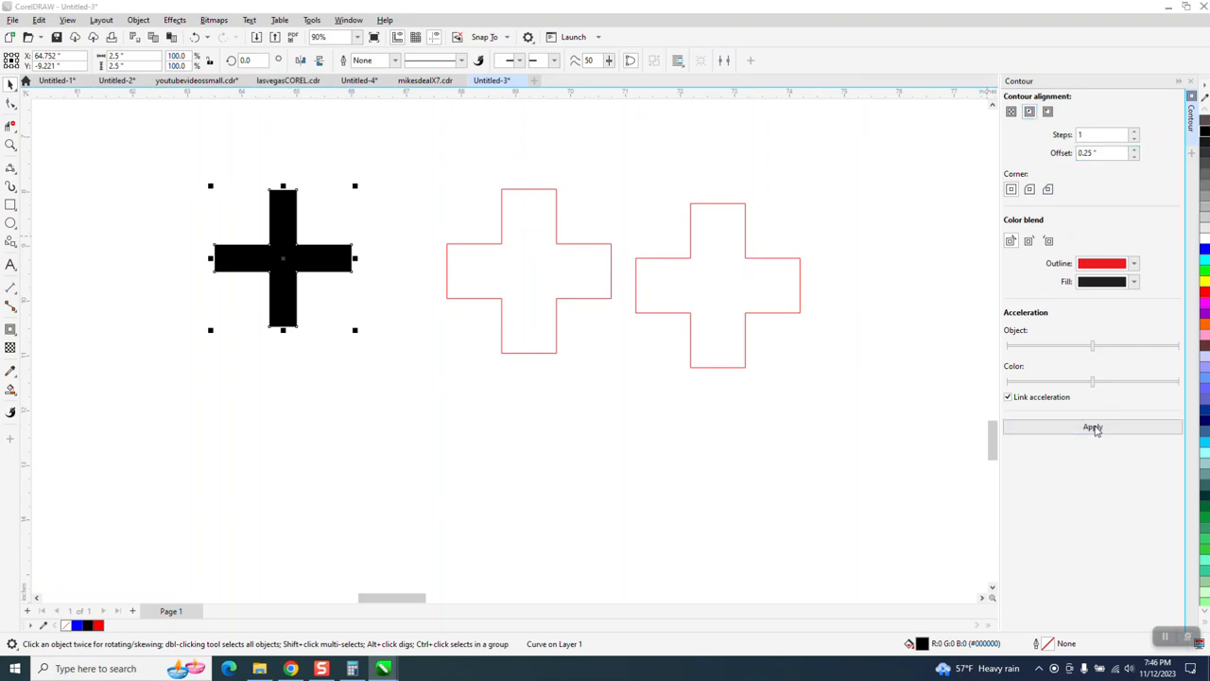
pyautogui.click(622, 367)
pyautogui.click(711, 312)
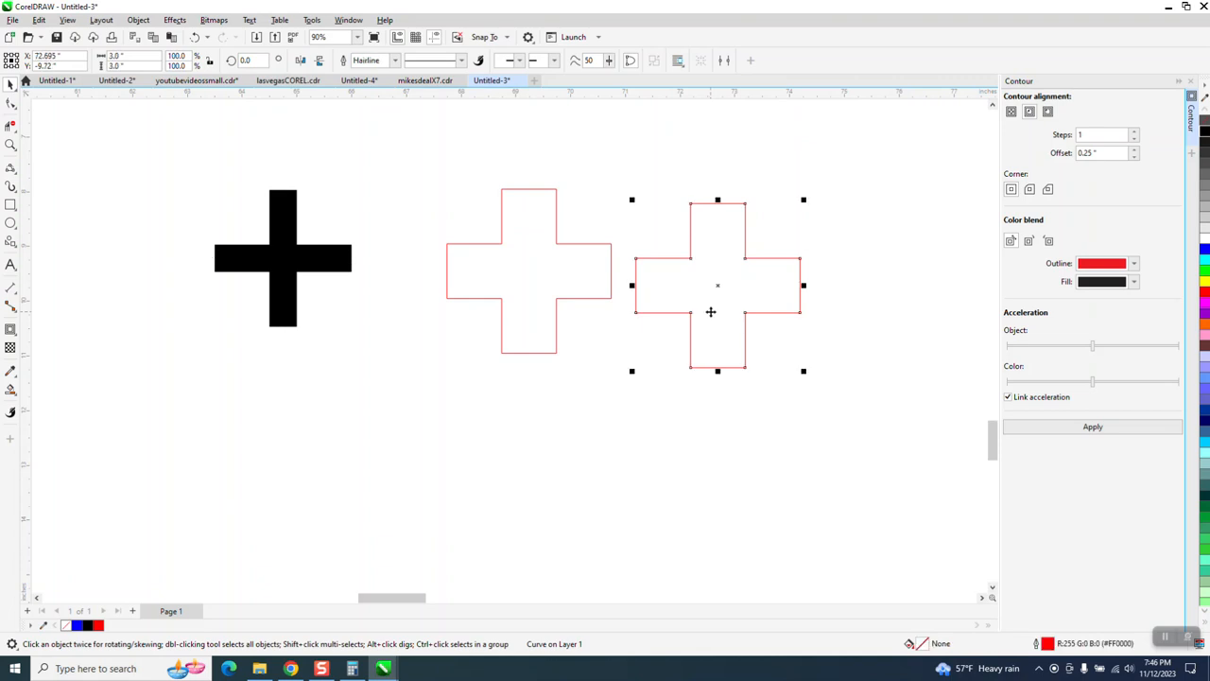
pyautogui.click(1095, 431)
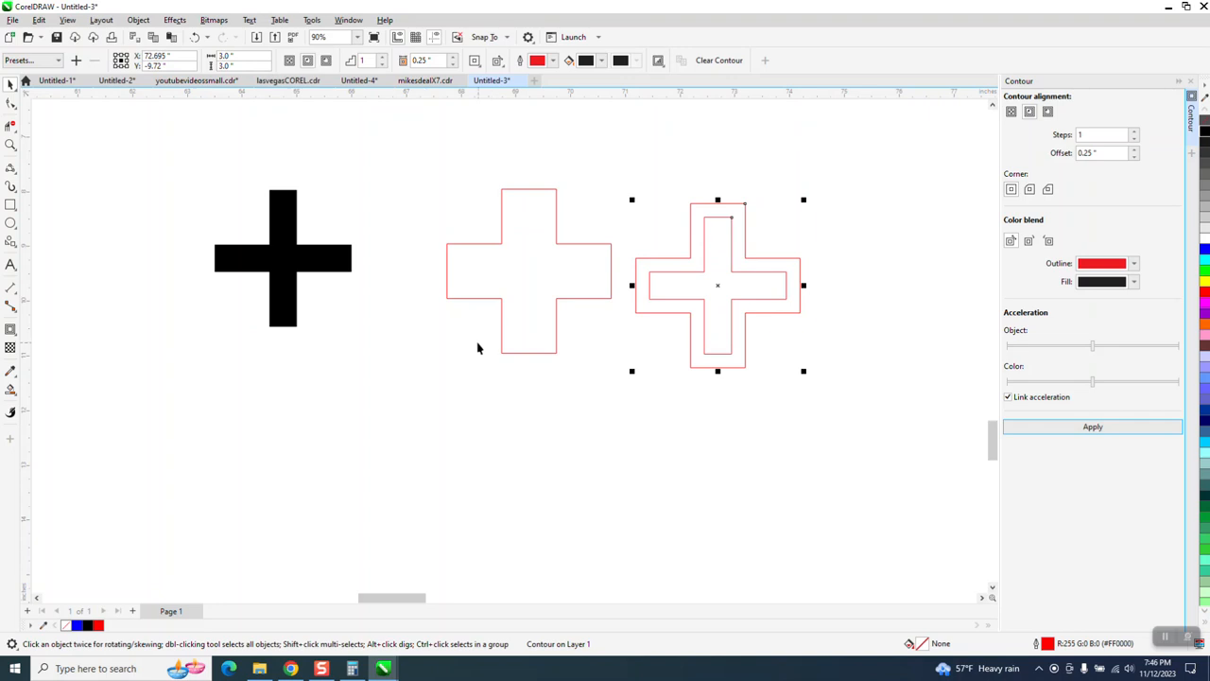
pyautogui.scroll(-1, 448, 356)
pyautogui.click(1191, 82)
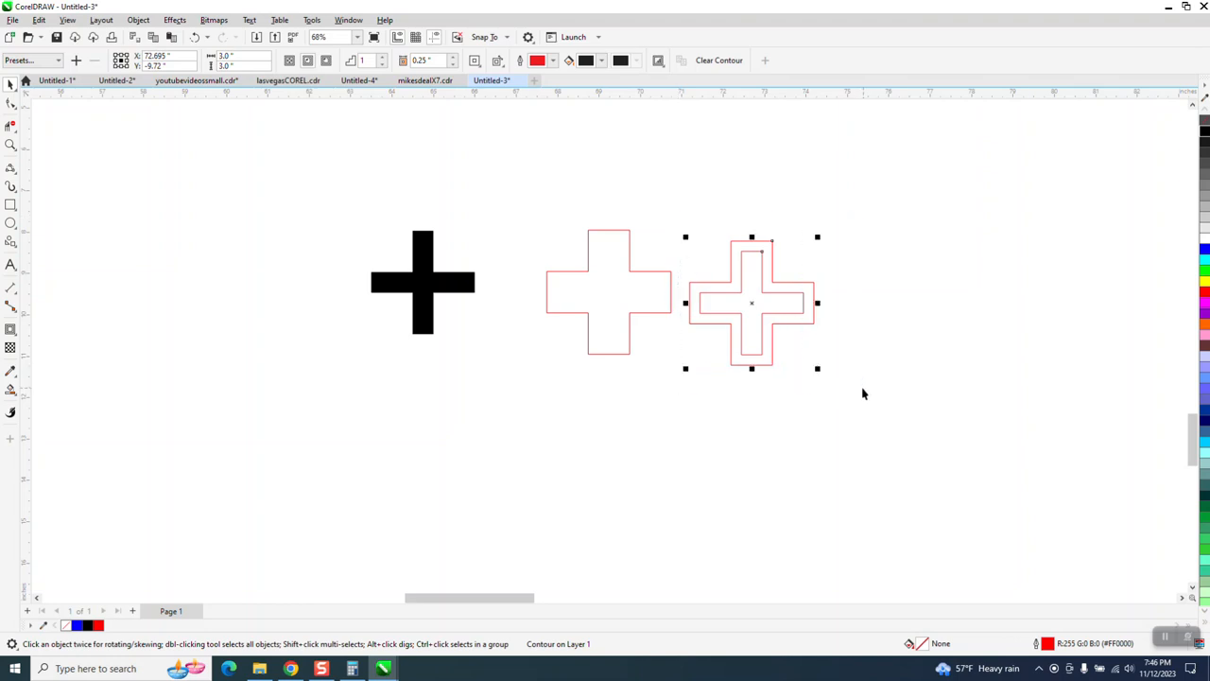
# Set the document's nudge distance to 4 inches with nothing selected
pyautogui.click(830, 208)
pyautogui.click(428, 59)
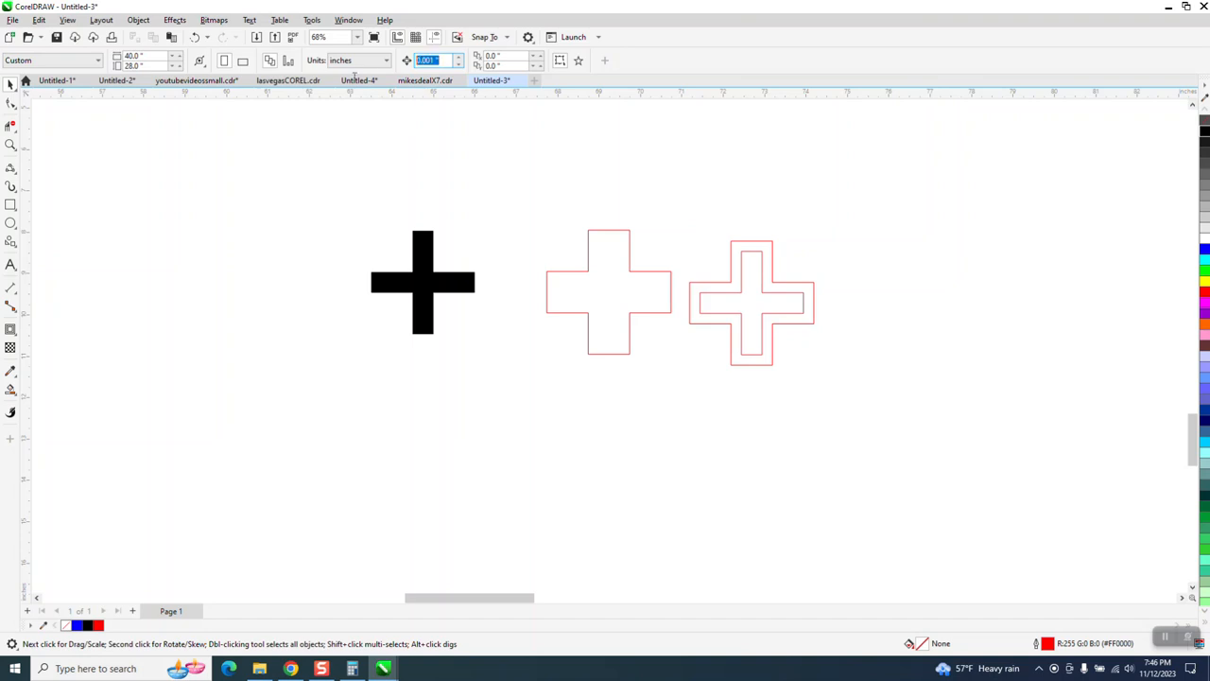
pyautogui.write('4')
pyautogui.press('Return')
# Break the contour of the welded cross apart into separate inner and outer outlines
pyautogui.click(759, 246)
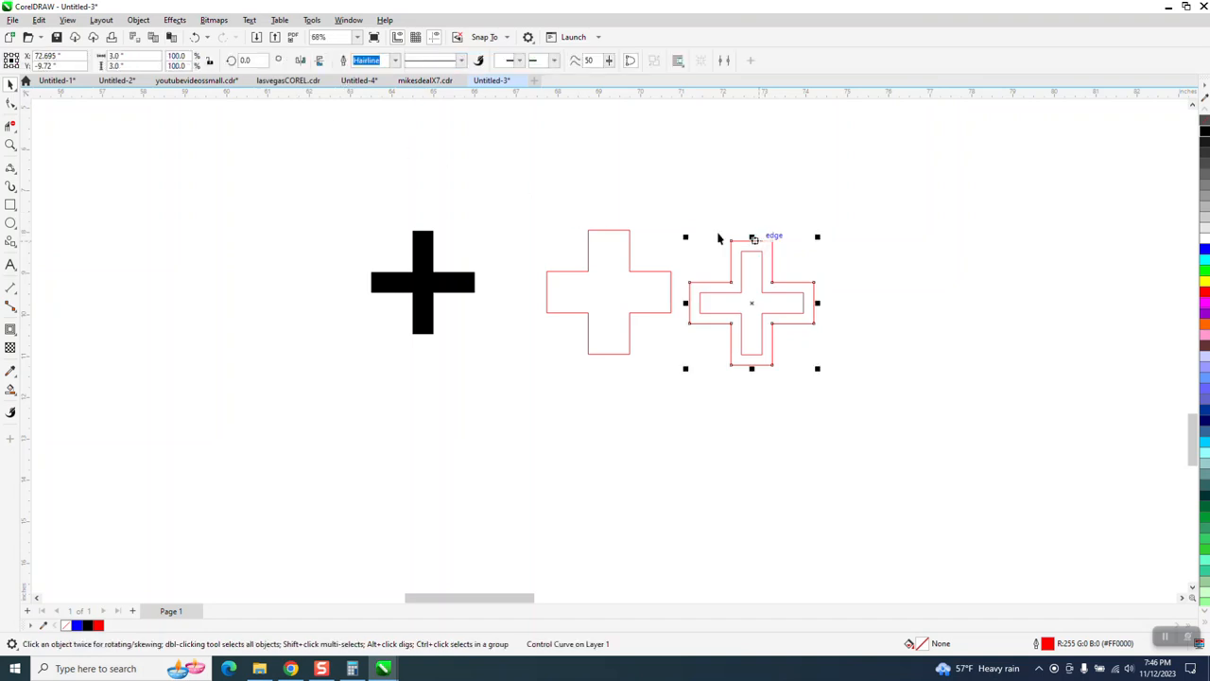
pyautogui.click(138, 20)
pyautogui.moveTo(157, 238)
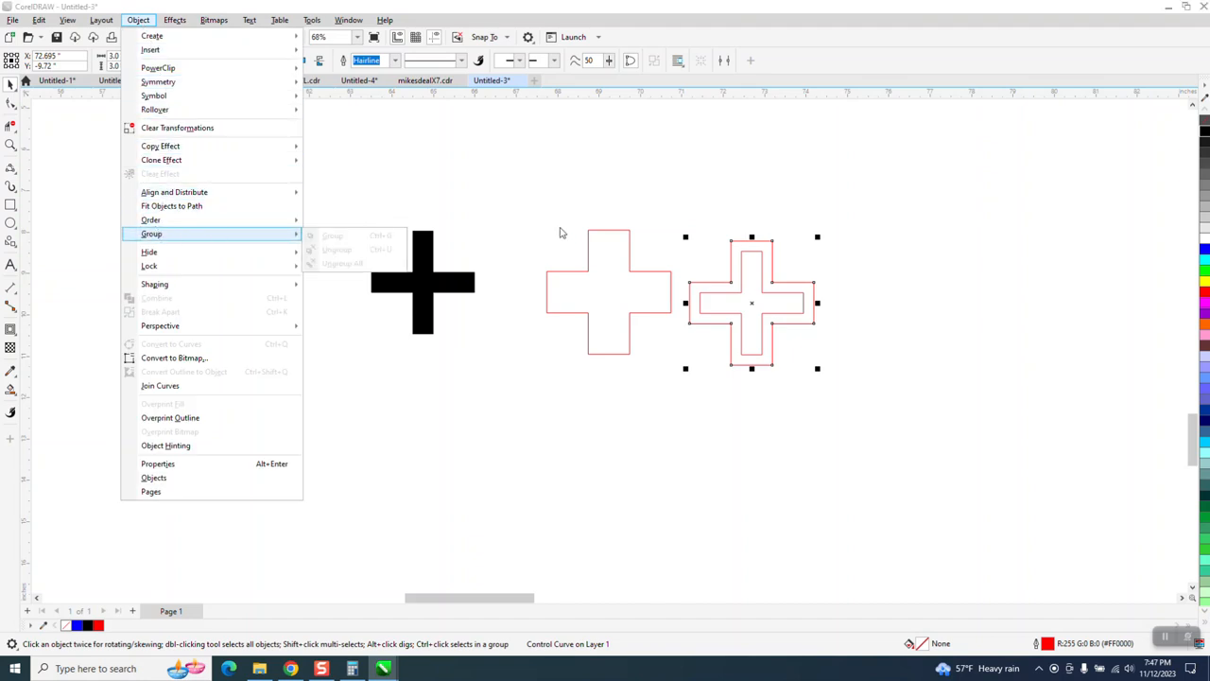
pyautogui.moveTo(665, 223); pyautogui.dragTo(927, 416)
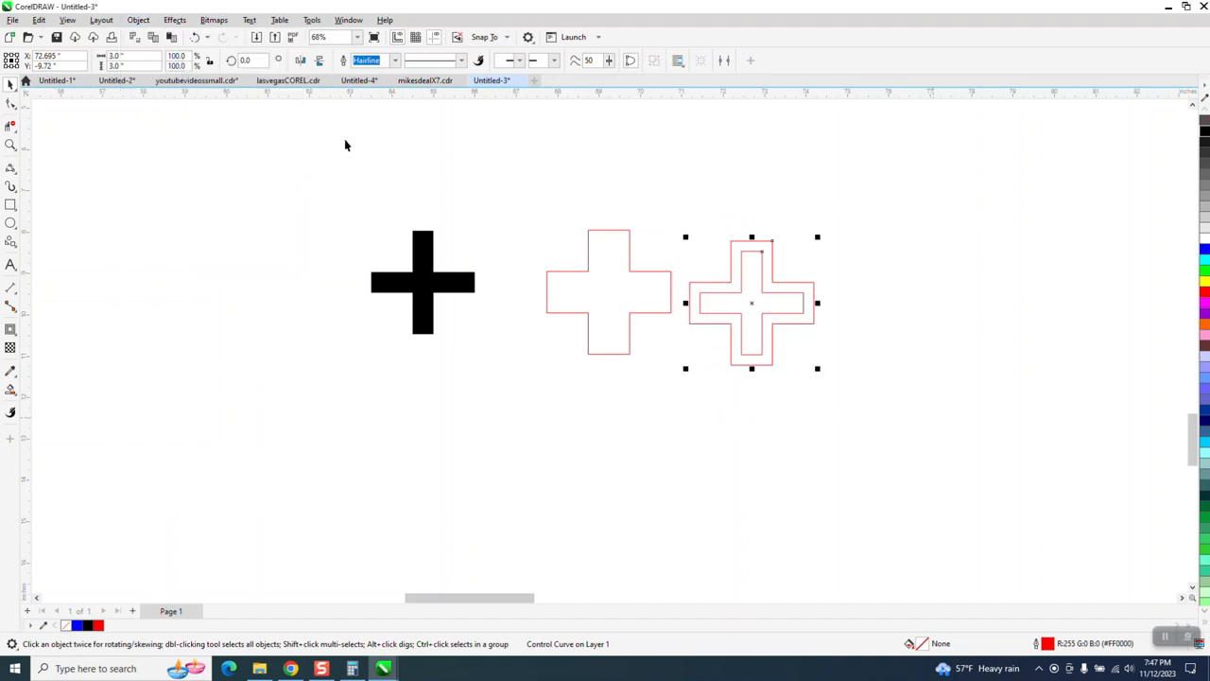
pyautogui.click(138, 20)
pyautogui.click(173, 312)
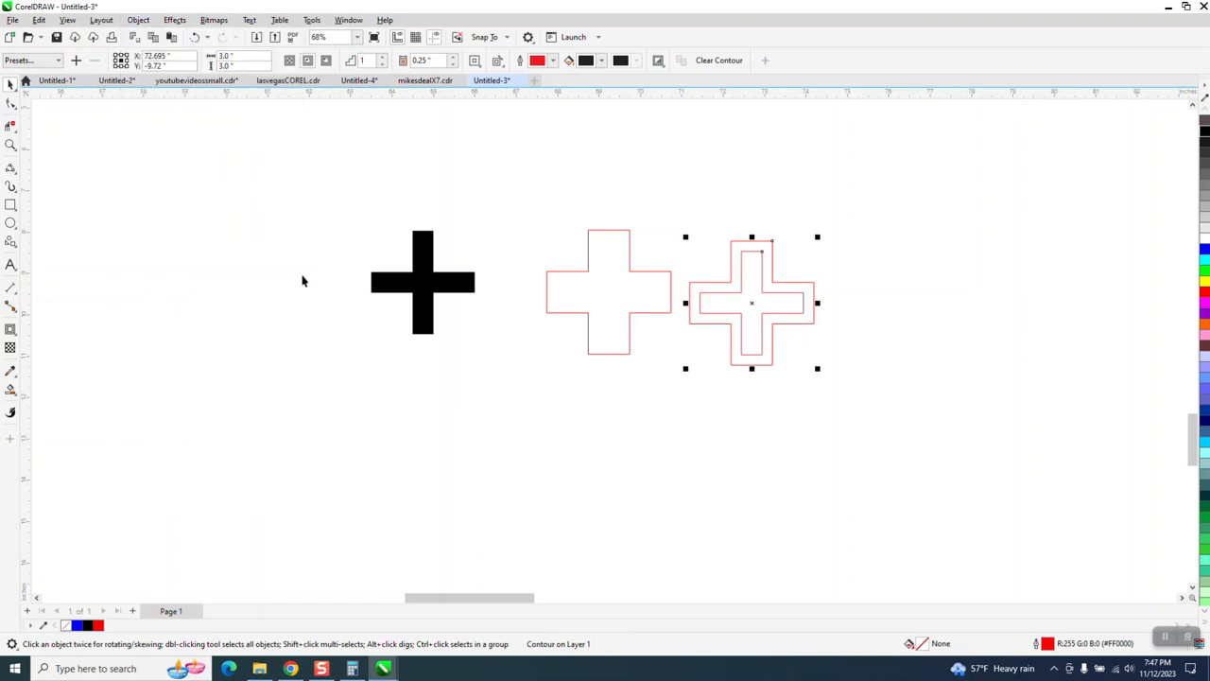
pyautogui.click(537, 264)
# Smart-fill the inner cross with black and no outline, and nudge the filled cross 4 inches to the right
pyautogui.click(11, 388)
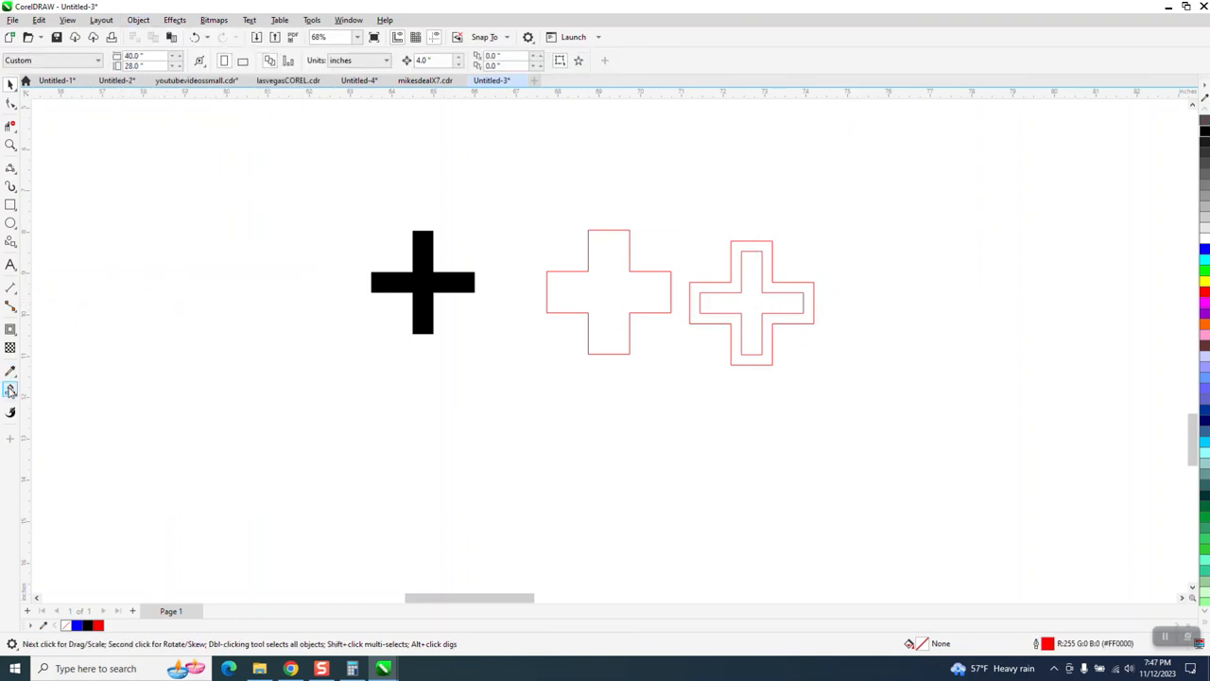
pyautogui.click(762, 301)
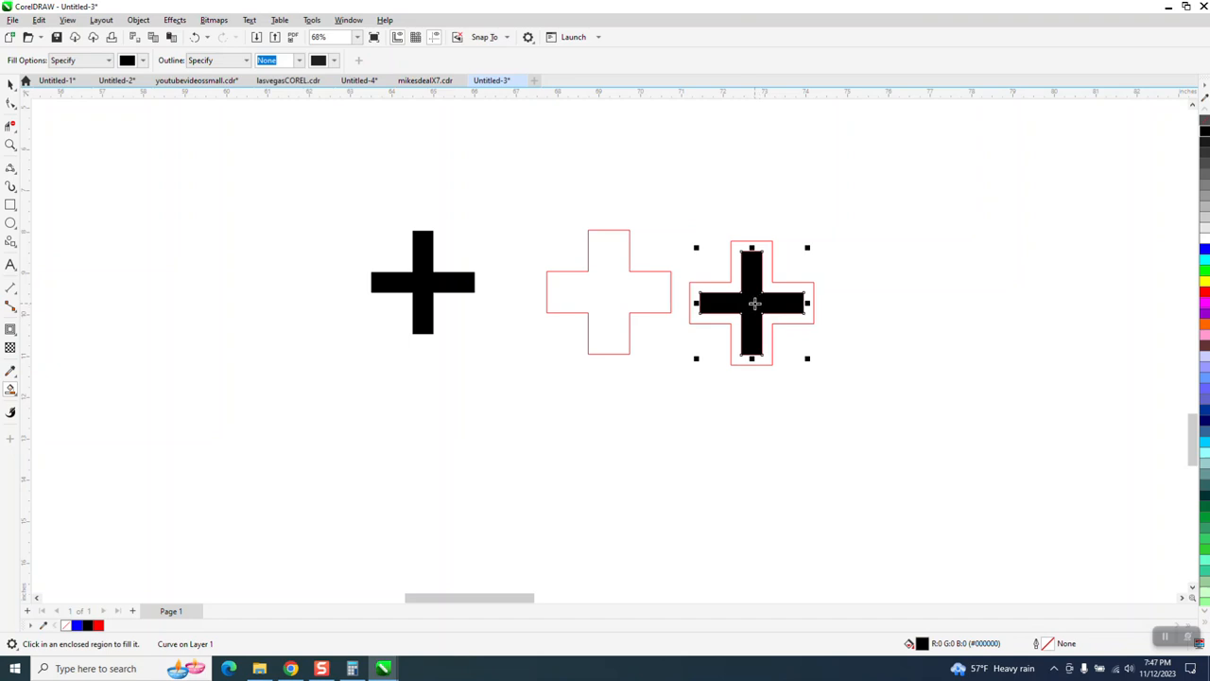
pyautogui.press('Right')
pyautogui.click(10, 84)
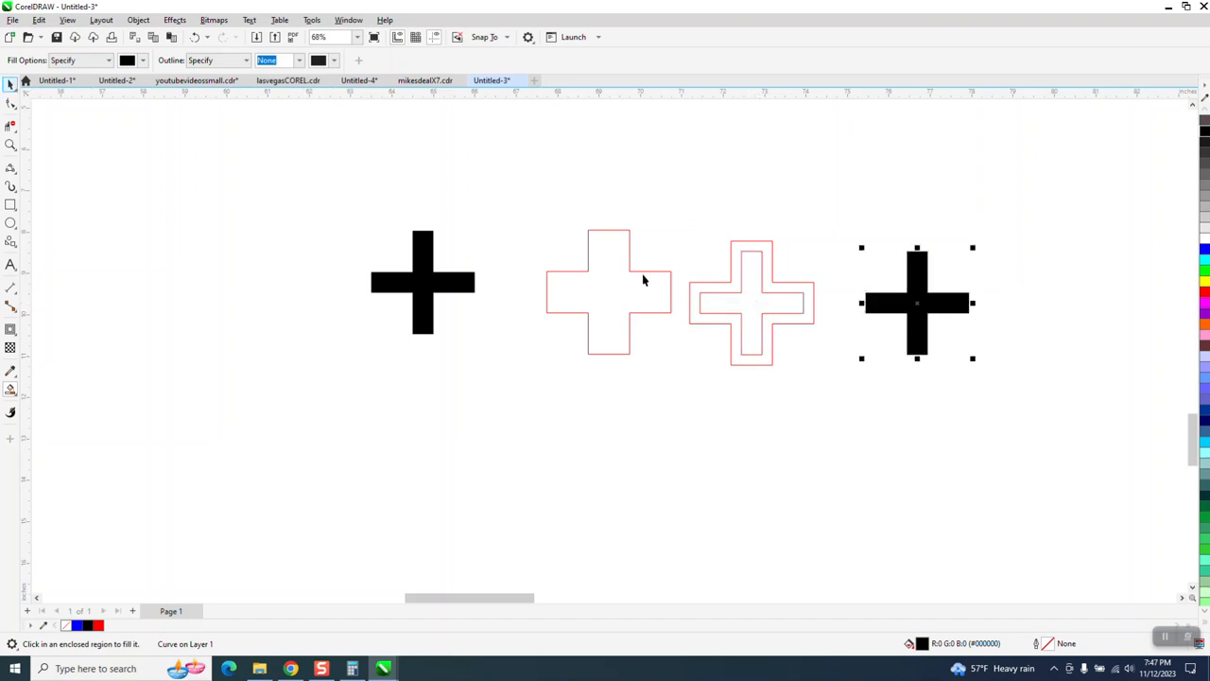
# Nudge the outer cross outline 4 inches right around the filled black cross and group the two objects
pyautogui.click(772, 264)
pyautogui.press('Right')
pyautogui.scroll(-1, 761, 268)
pyautogui.moveTo(818, 210); pyautogui.dragTo(993, 405)
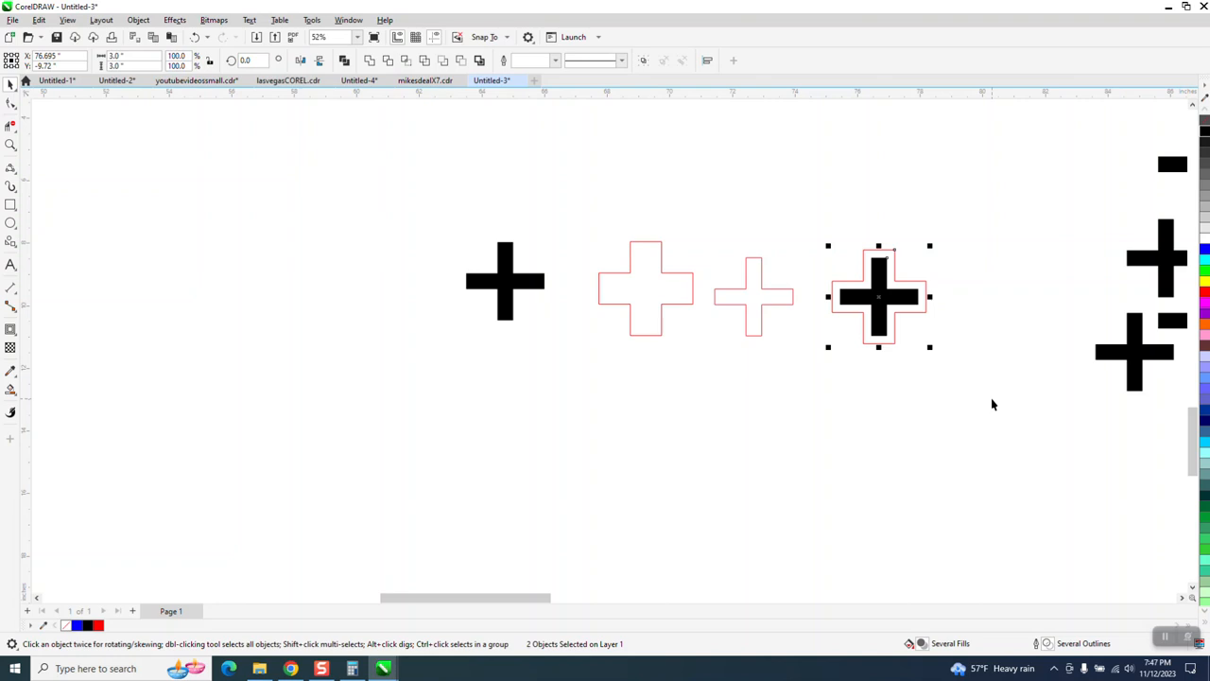
pyautogui.hotkey('ctrl', 'g')
# Move the grouped cross into the empty area near the page and delete the three leftover crosses
pyautogui.scroll(-2, 907, 284)
pyautogui.moveTo(883, 289); pyautogui.dragTo(248, 423)
pyautogui.scroll(-1, 380, 342)
pyautogui.scroll(-1, 380, 342)
pyautogui.moveTo(479, 233); pyautogui.dragTo(724, 389)
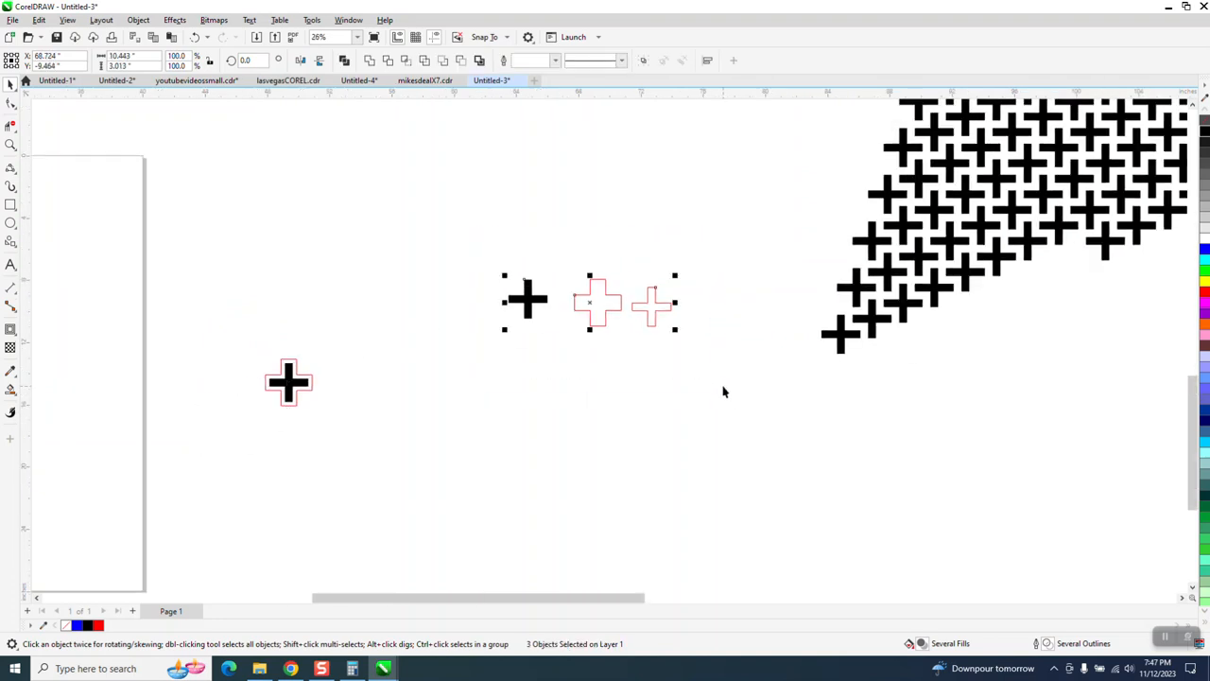
pyautogui.press('Delete')
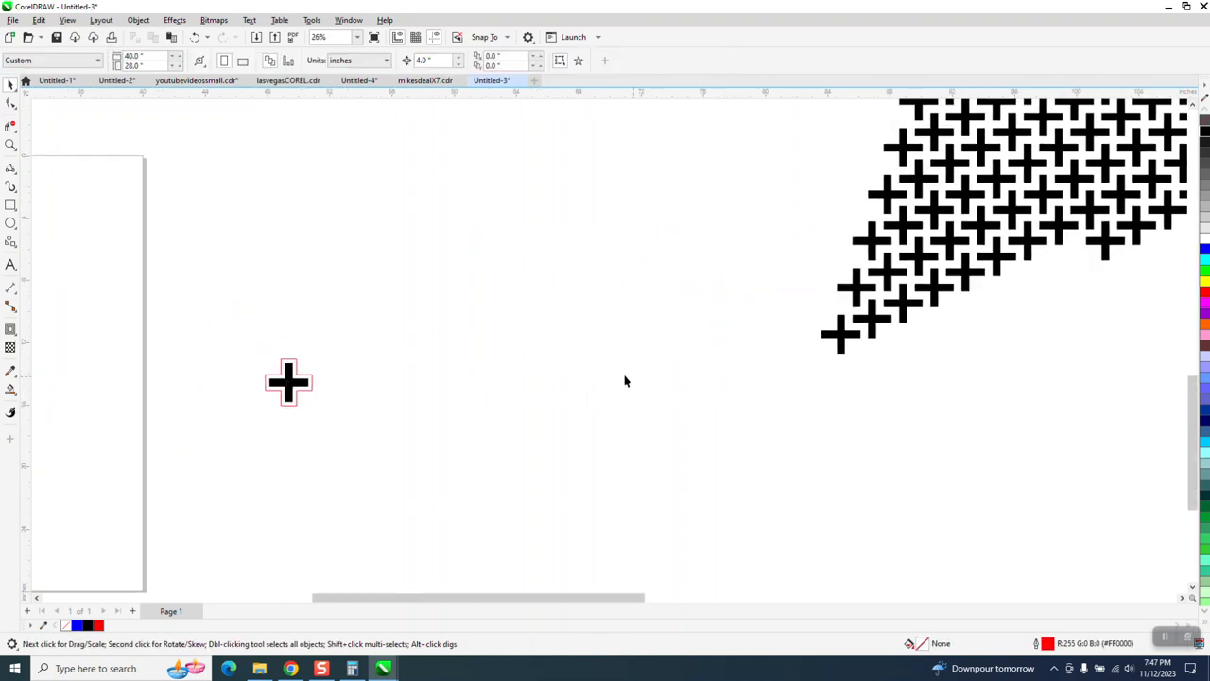
# Place a copy of the grouped cross 1 inch right and 2 inches up so that the two red outlines interlock
pyautogui.click(292, 387)
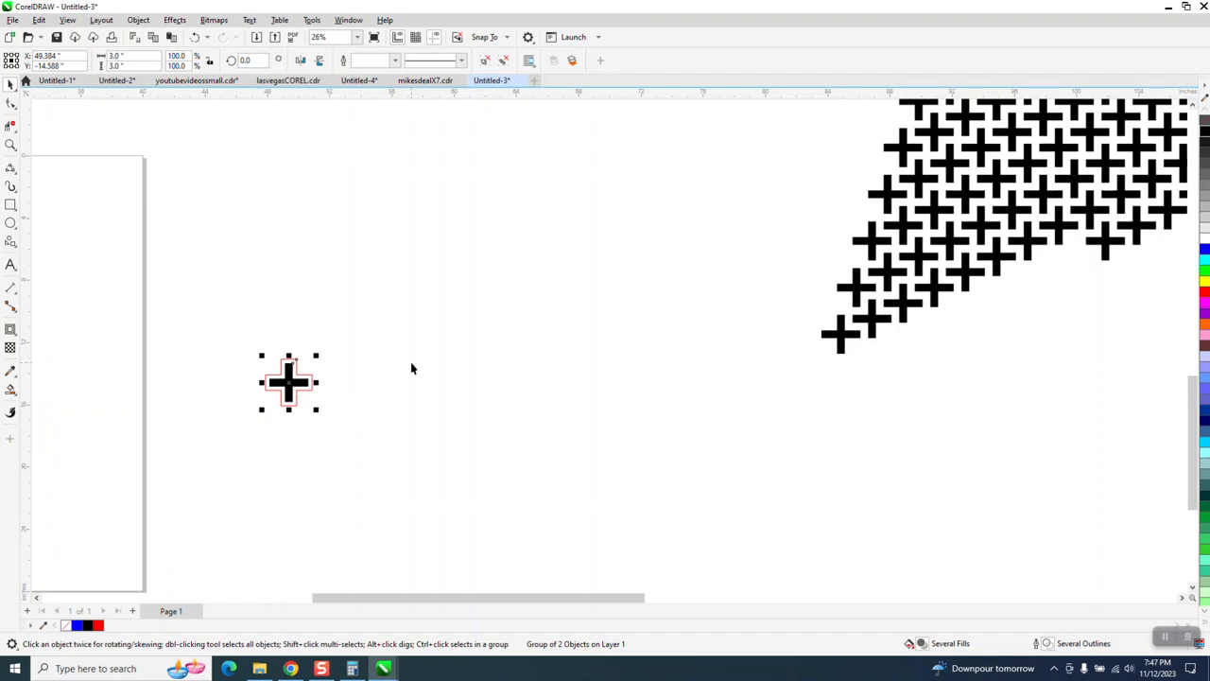
pyautogui.click(10, 144)
pyautogui.moveTo(194, 289); pyautogui.dragTo(587, 489)
pyautogui.click(10, 84)
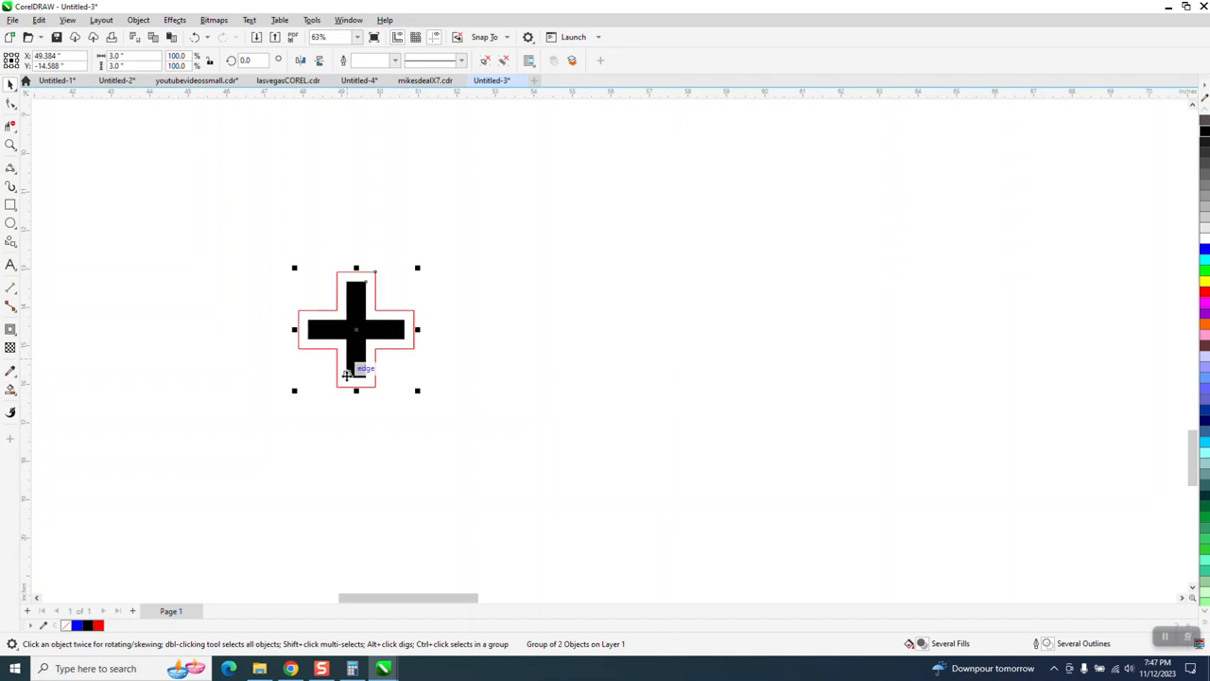
pyautogui.moveTo(337, 387); pyautogui.dragTo(386, 317)
pyautogui.scroll(-4, 388, 416)
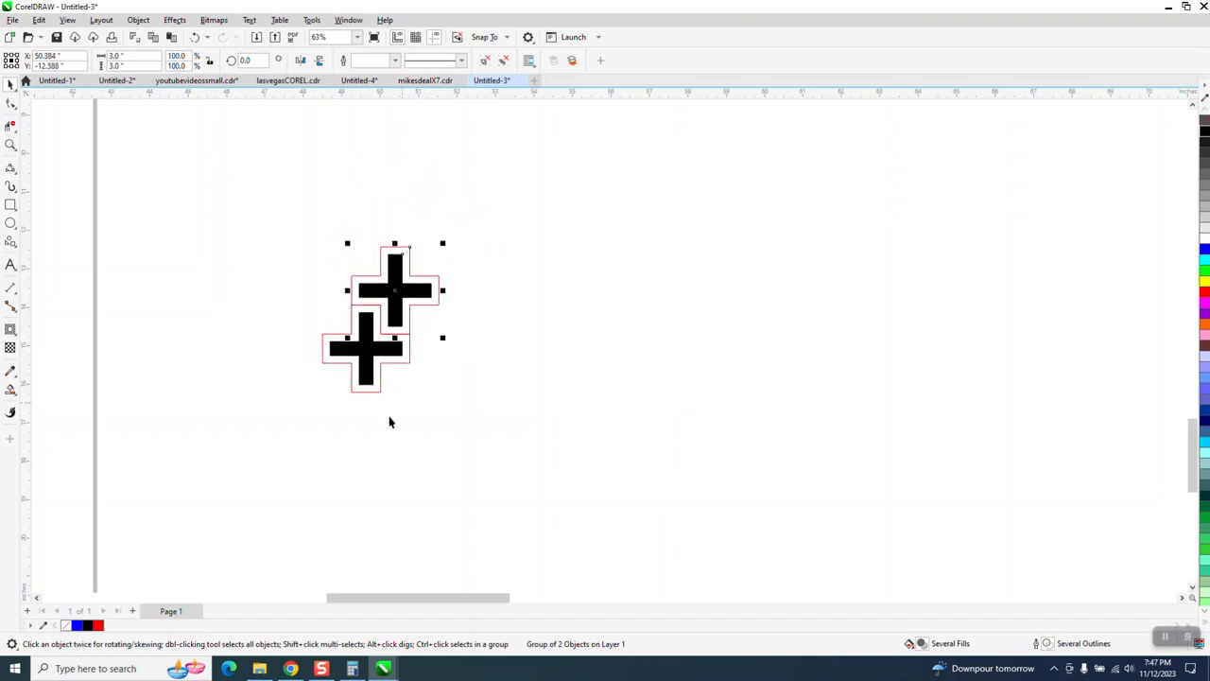
# Repeat the duplication five times to form a diagonal column of seven interlocking crosses
pyautogui.hotkey('ctrl', 'r')
pyautogui.hotkey('ctrl', 'r')
pyautogui.hotkey('ctrl', 'r')
pyautogui.hotkey('ctrl', 'r')
pyautogui.hotkey('ctrl', 'r')
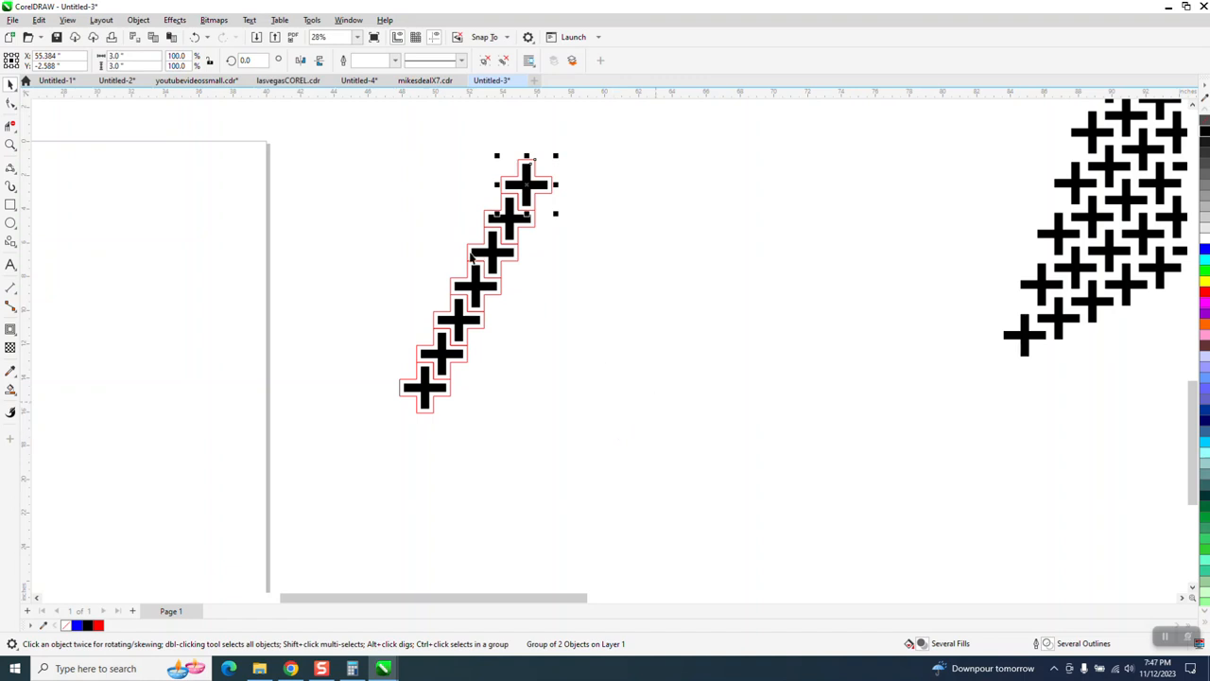
# Group the seven crosses and place an interlocking copy of the column 2 inches right and 1 inch down
pyautogui.moveTo(337, 113); pyautogui.dragTo(710, 489)
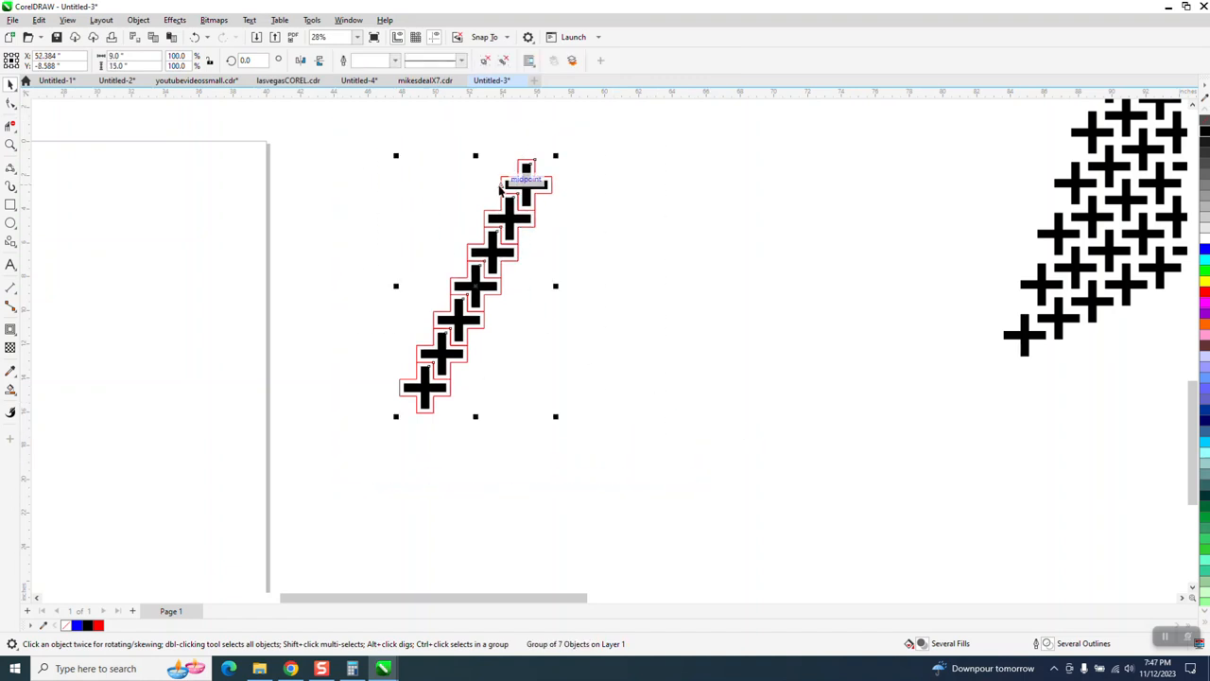
pyautogui.moveTo(499, 180); pyautogui.dragTo(544, 203)
pyautogui.rightClick(535, 208)
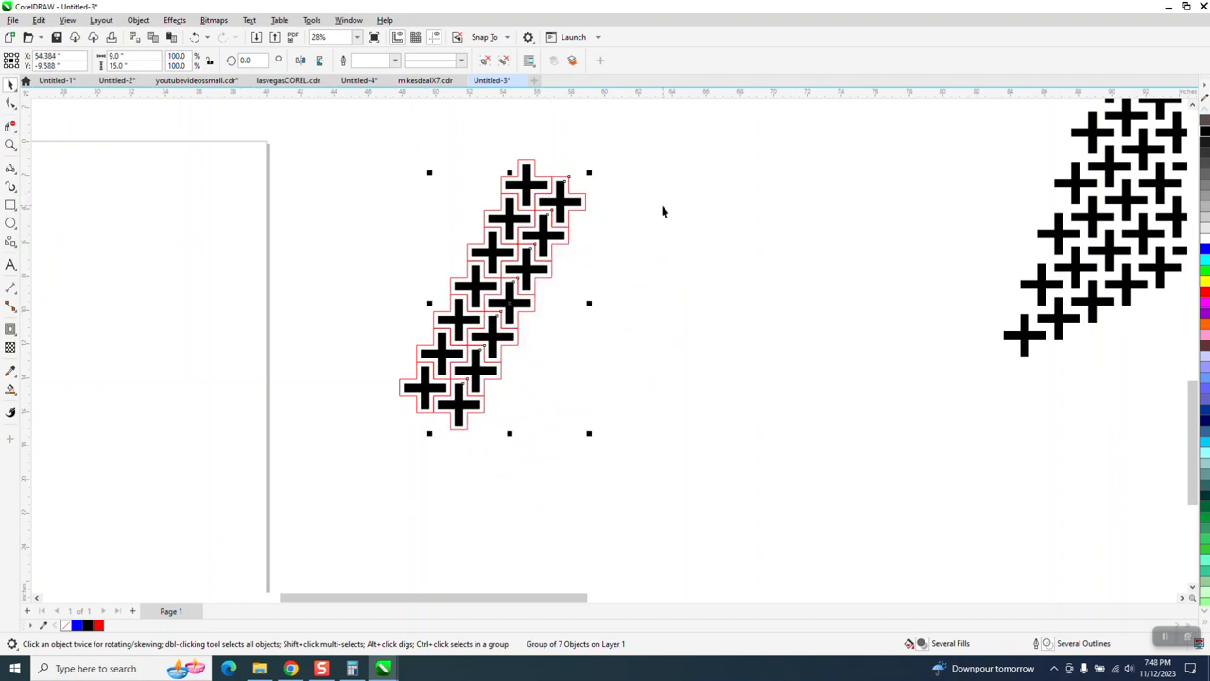
# Keep duplicating the column at the same offset until the pattern has twelve interlocking columns
pyautogui.hotkey('ctrl', 'd')
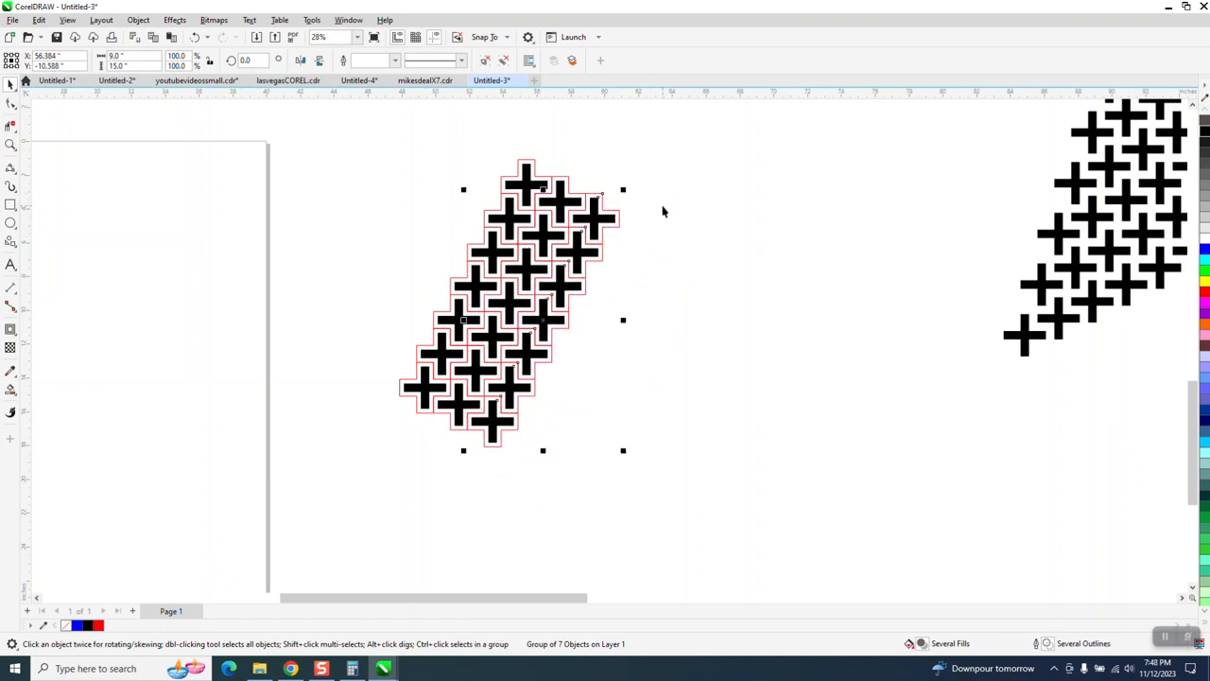
pyautogui.hotkey('ctrl', 'd')
pyautogui.hotkey('ctrl', 'd')
pyautogui.hotkey('ctrl', 'd')
pyautogui.hotkey('ctrl', 'd')
pyautogui.hotkey('ctrl', 'd')
pyautogui.hotkey('ctrl', 'd')
pyautogui.hotkey('ctrl', 'd')
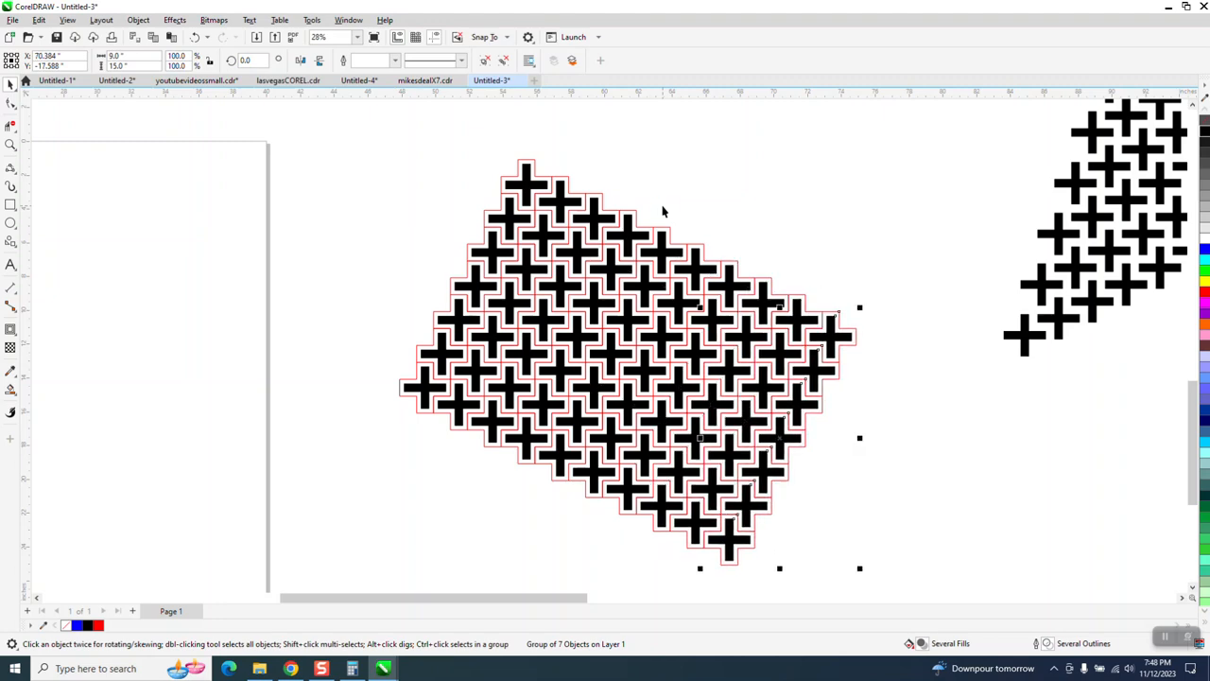
# Try rotating all twelve columns together by 30 degrees, and undo the rotation
pyautogui.scroll(-2, 513, 194)
pyautogui.moveTo(452, 141); pyautogui.dragTo(826, 492)
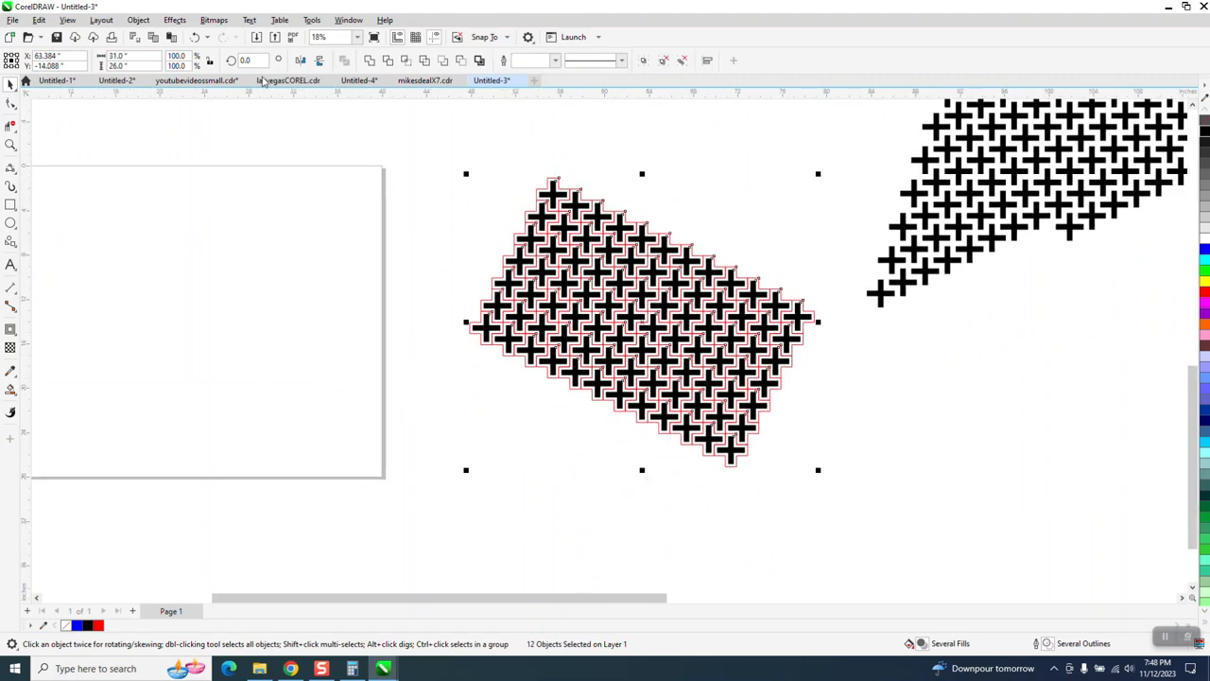
pyautogui.write('30')
pyautogui.press('Return')
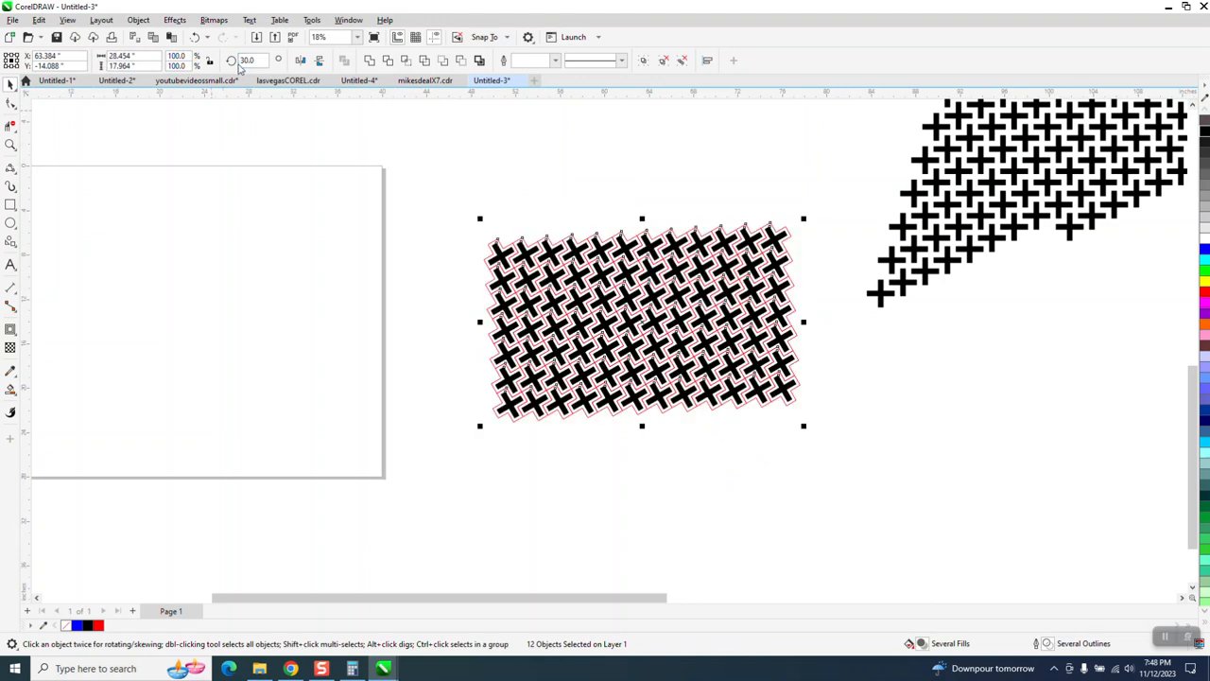
pyautogui.click(195, 37)
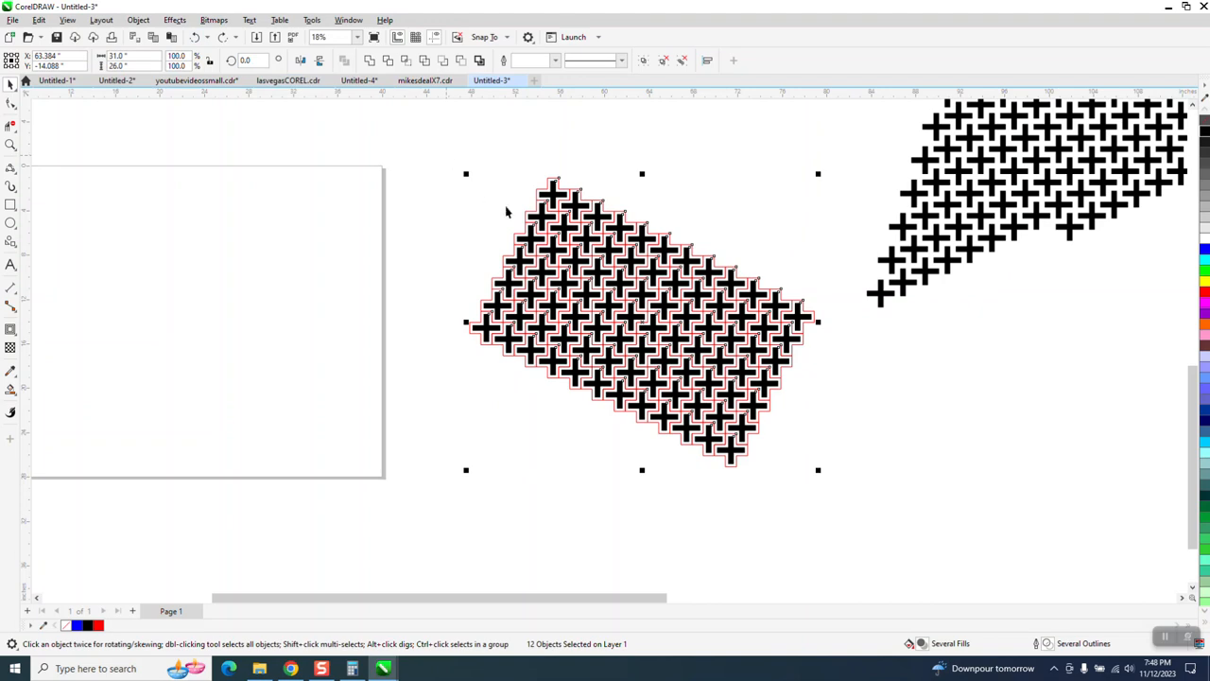
# Rotate the pattern freehand by about 27 degrees to level its rows with a horizontal guideline, and shift the guideline above it
pyautogui.click(761, 295)
pyautogui.moveTo(825, 180); pyautogui.dragTo(730, 121)
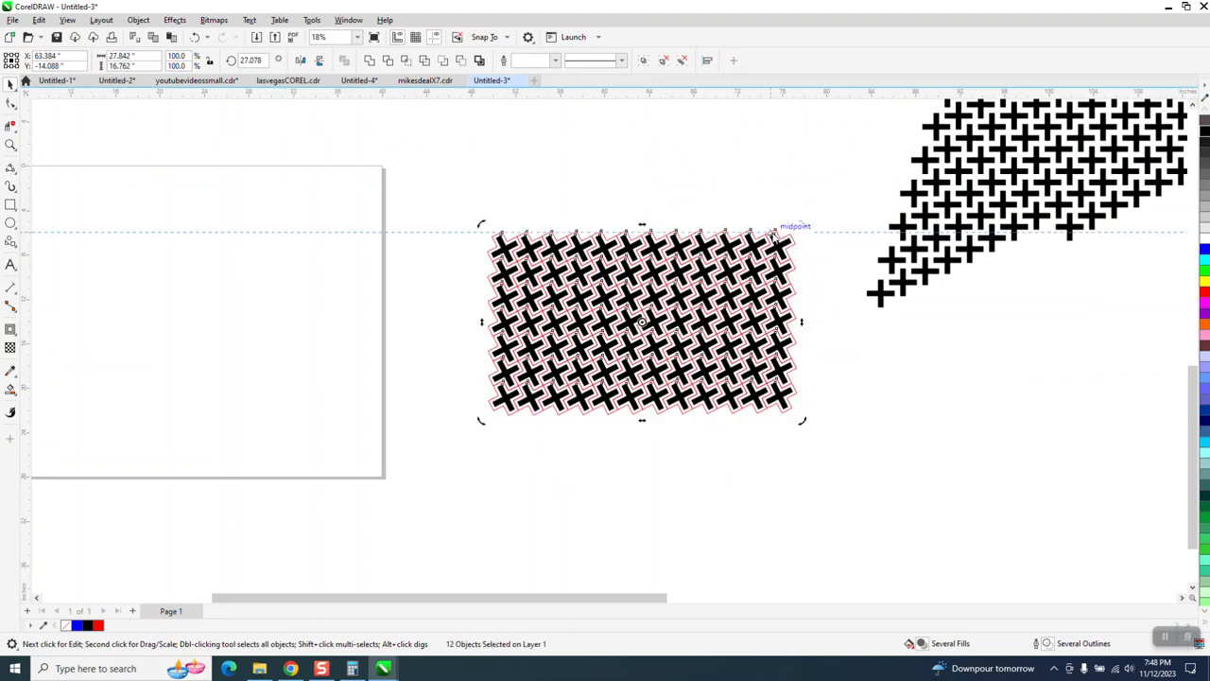
pyautogui.moveTo(776, 230); pyautogui.dragTo(746, 171)
pyautogui.click(797, 261)
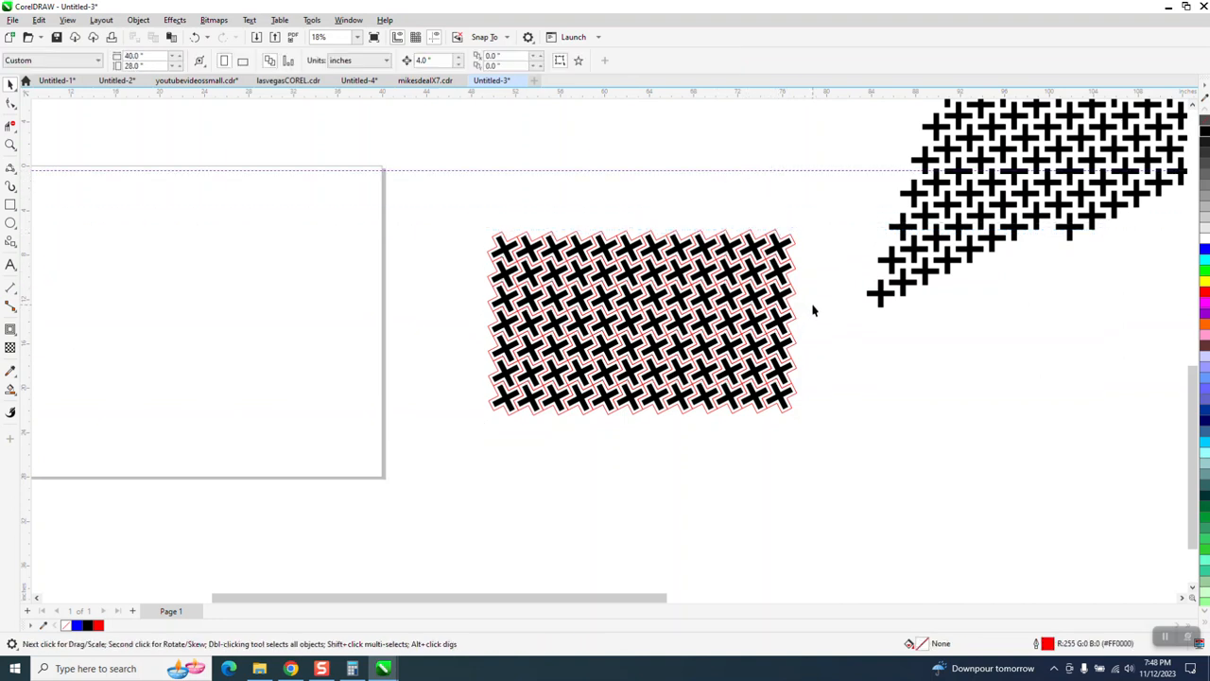
# Delete the horizontal guideline above the rotated pattern
pyautogui.click(794, 247)
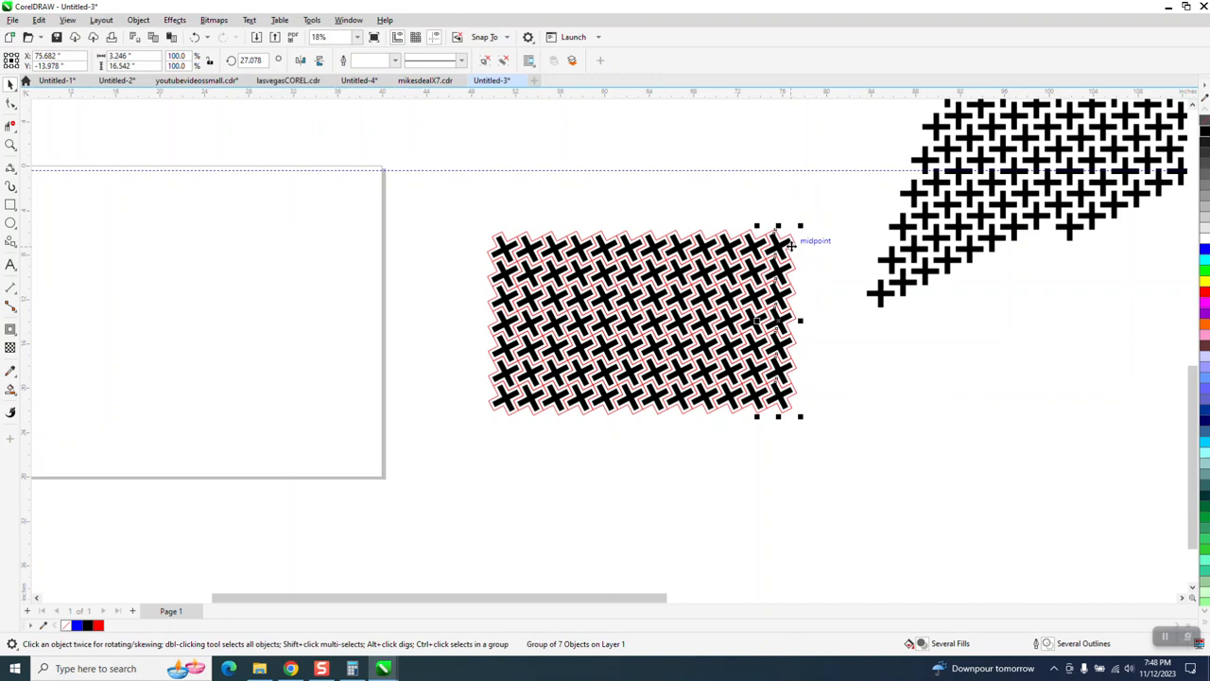
pyautogui.scroll(-1, 799, 242)
pyautogui.scroll(-1, 800, 243)
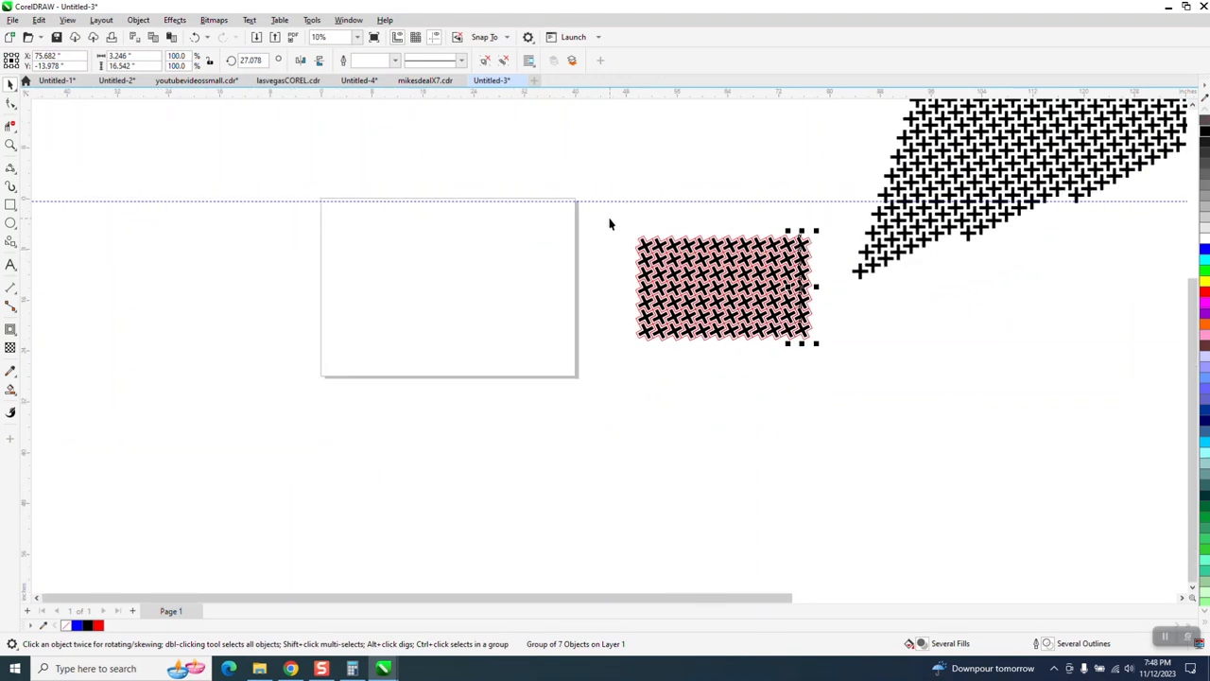
pyautogui.click(609, 202)
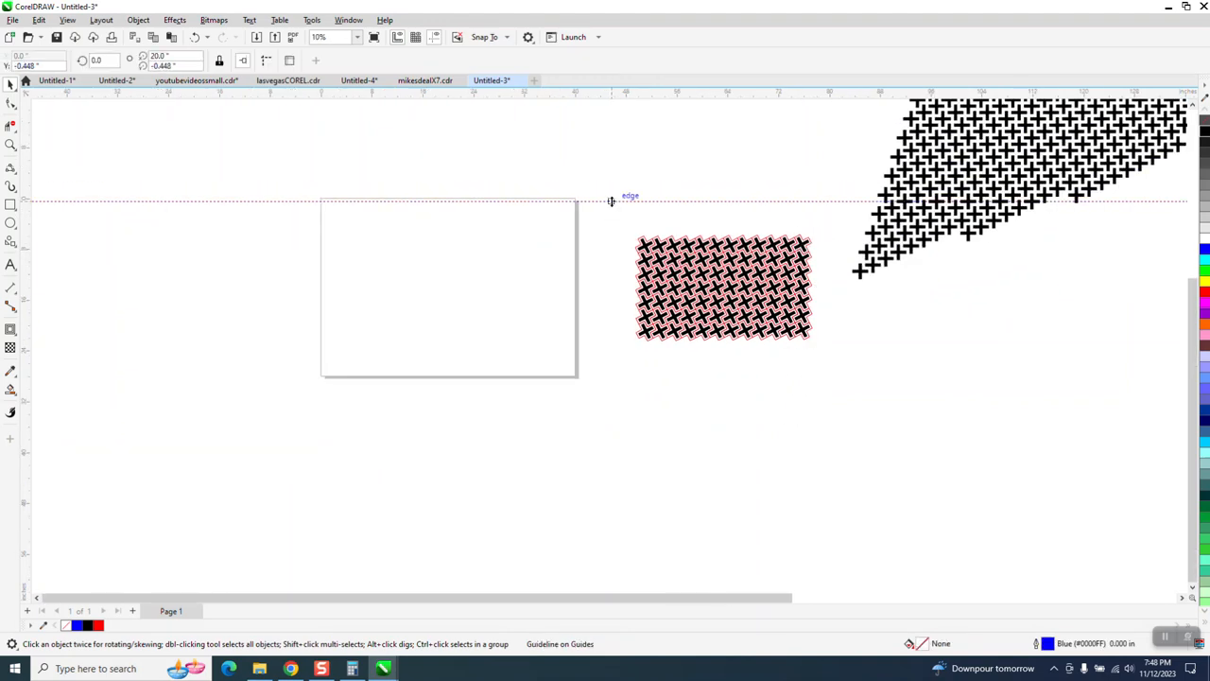
pyautogui.press('Delete')
# Move the whole pattern onto the page and ungroup its columns into individual outlined crosses
pyautogui.moveTo(615, 209); pyautogui.dragTo(832, 369)
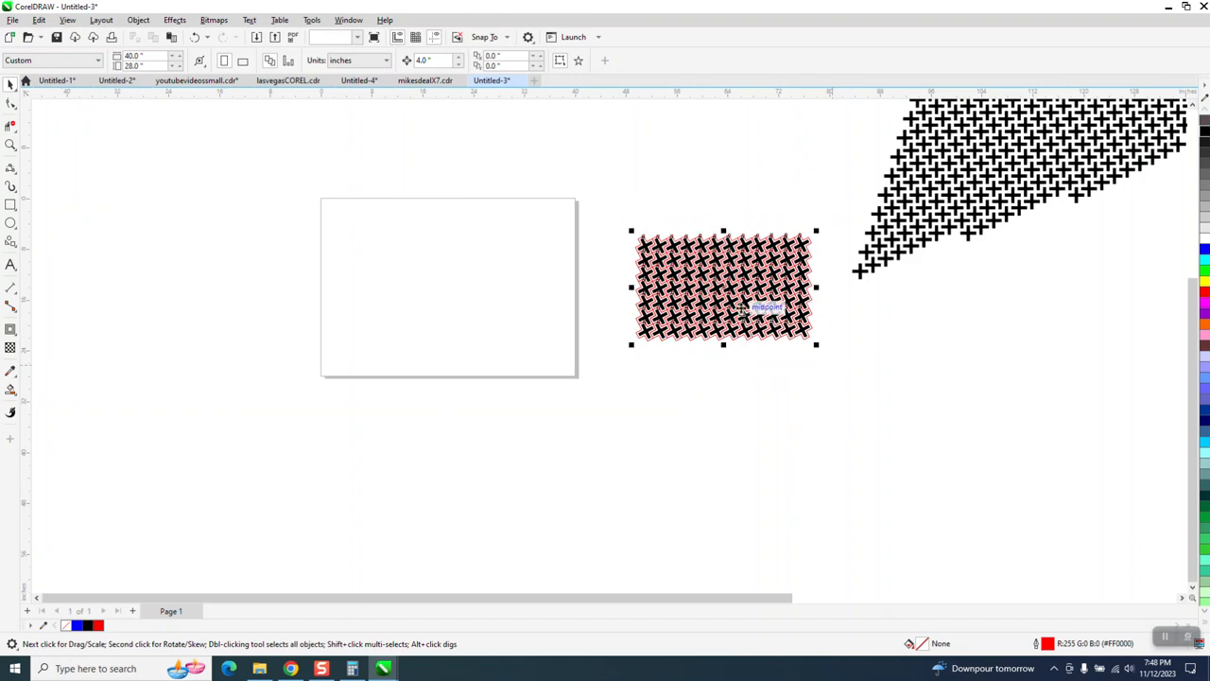
pyautogui.moveTo(757, 271); pyautogui.dragTo(466, 283)
pyautogui.click(139, 20)
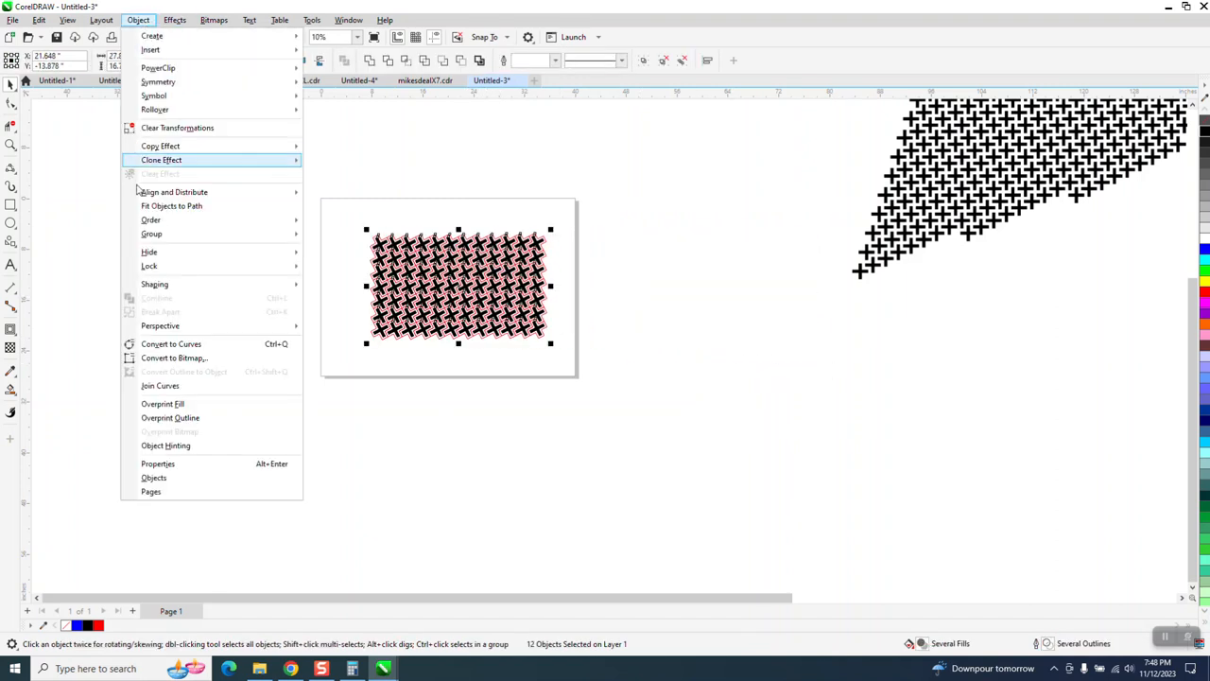
pyautogui.moveTo(251, 235)
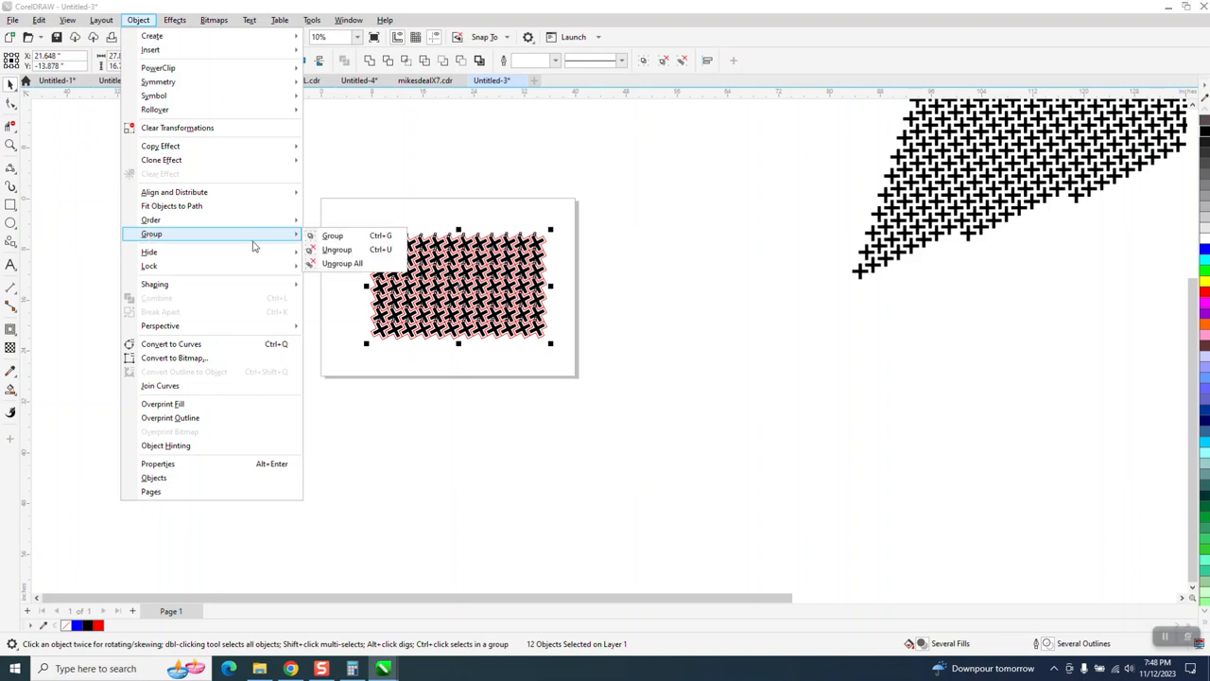
pyautogui.click(333, 251)
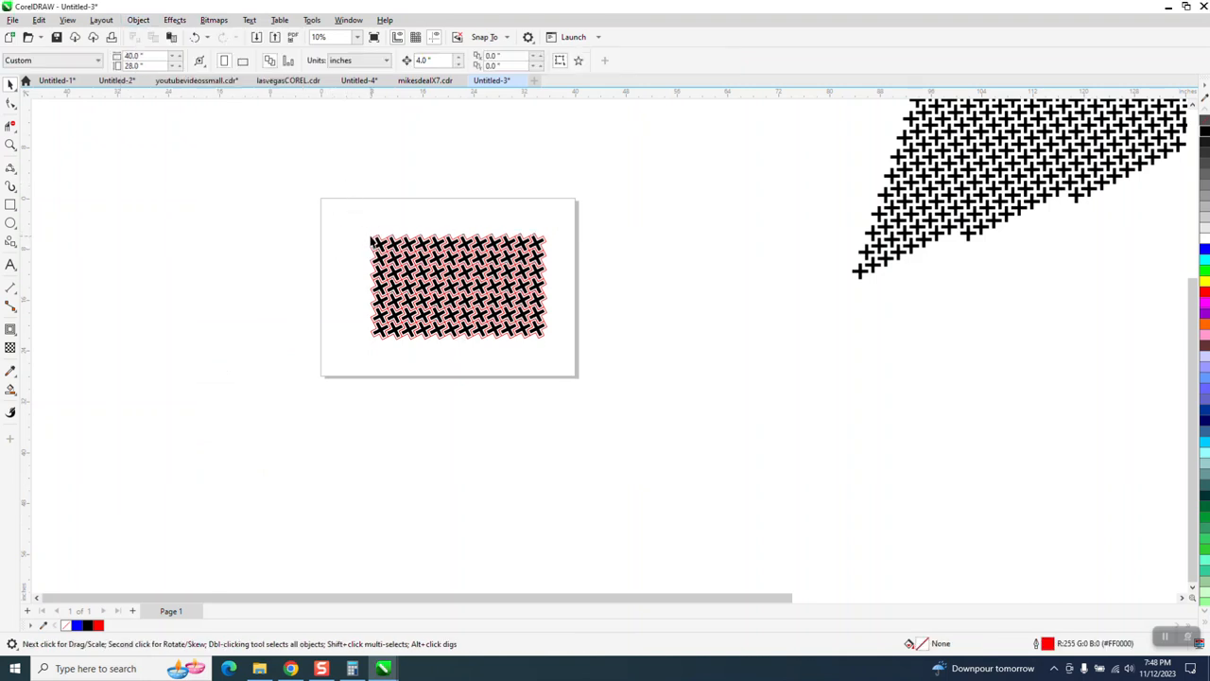
# Try pulling the upper-left cross out of the pattern toward the page corner, and undo the move
pyautogui.moveTo(376, 244); pyautogui.dragTo(339, 215)
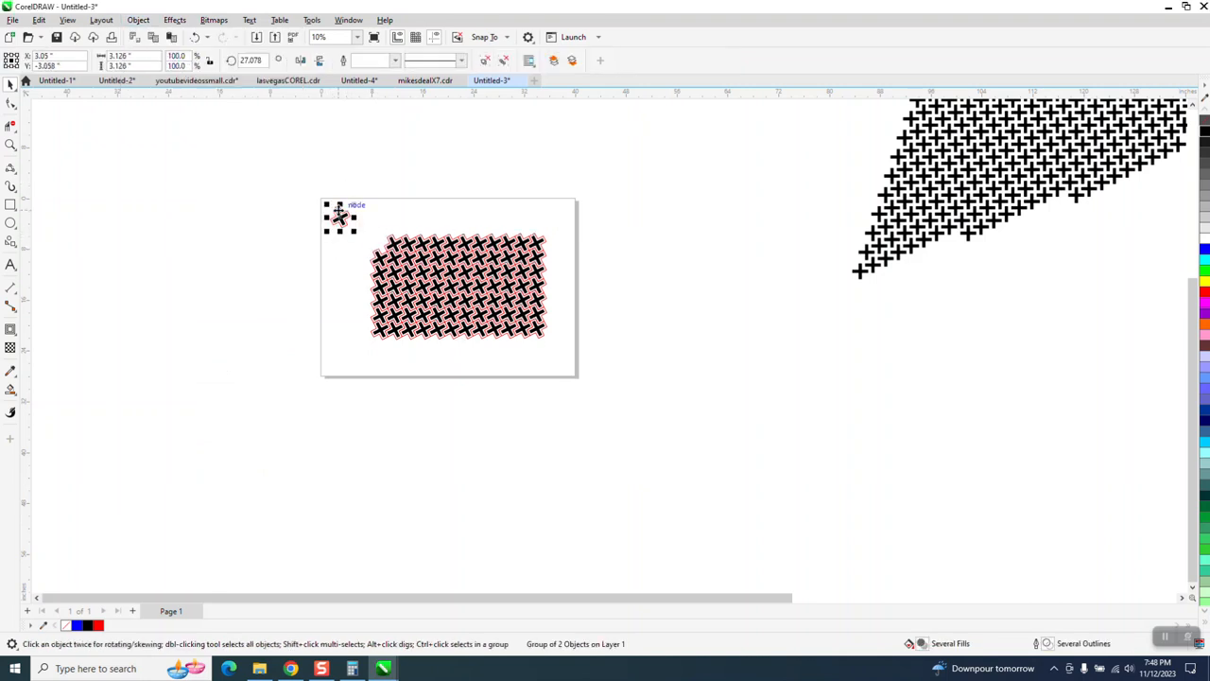
pyautogui.click(196, 37)
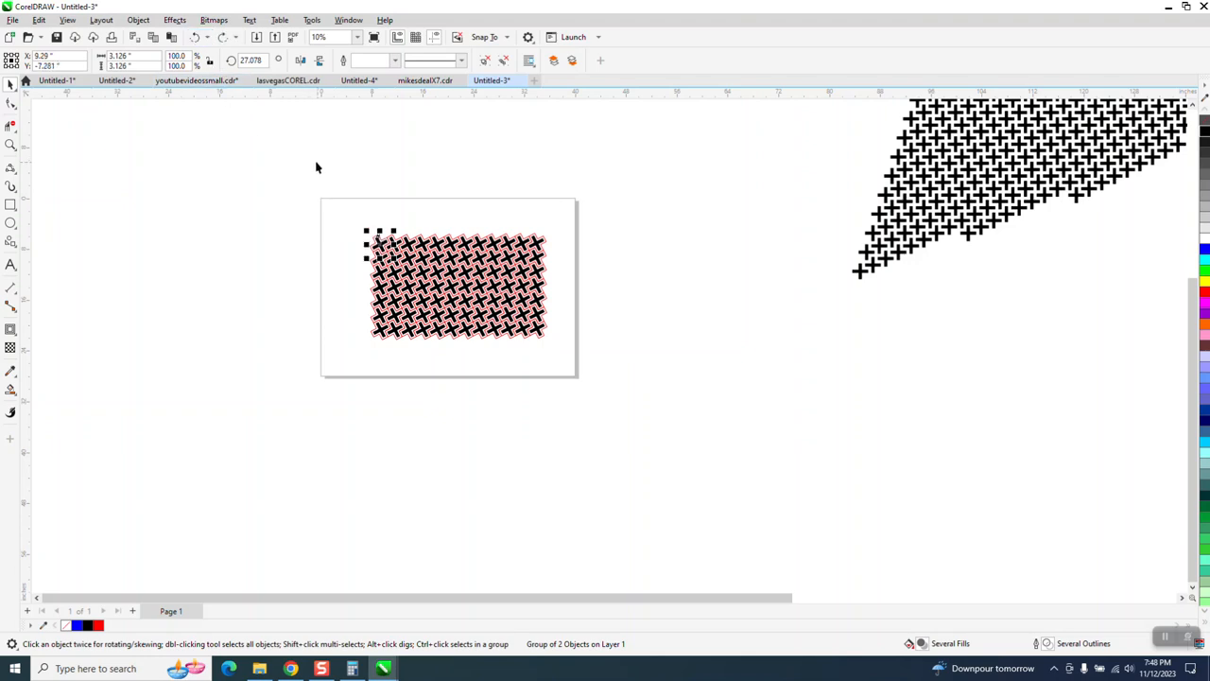
# Select every cross in the pattern and remove all outlines
pyautogui.click(10, 145)
pyautogui.moveTo(334, 221); pyautogui.dragTo(819, 425)
pyautogui.click(10, 84)
pyautogui.moveTo(71, 123); pyautogui.dragTo(583, 428)
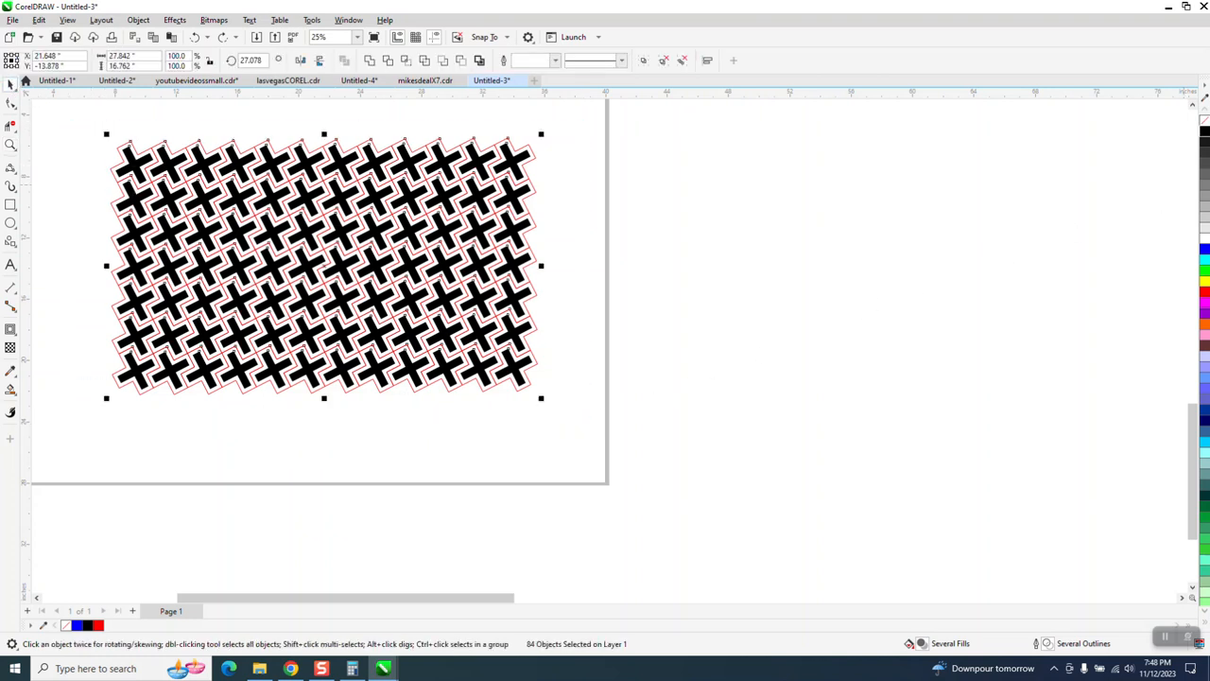
pyautogui.rightClick(1203, 126)
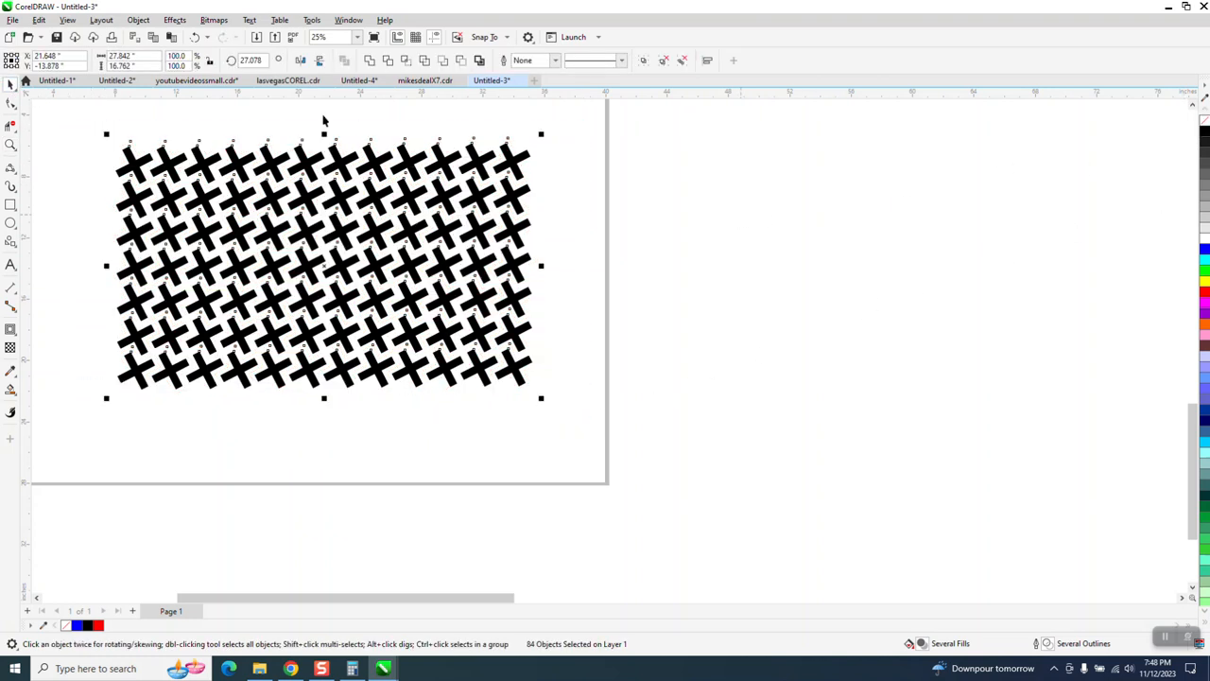
# Check the pattern's hidden outlines in Wireframe view and return to Enhanced view
pyautogui.click(68, 21)
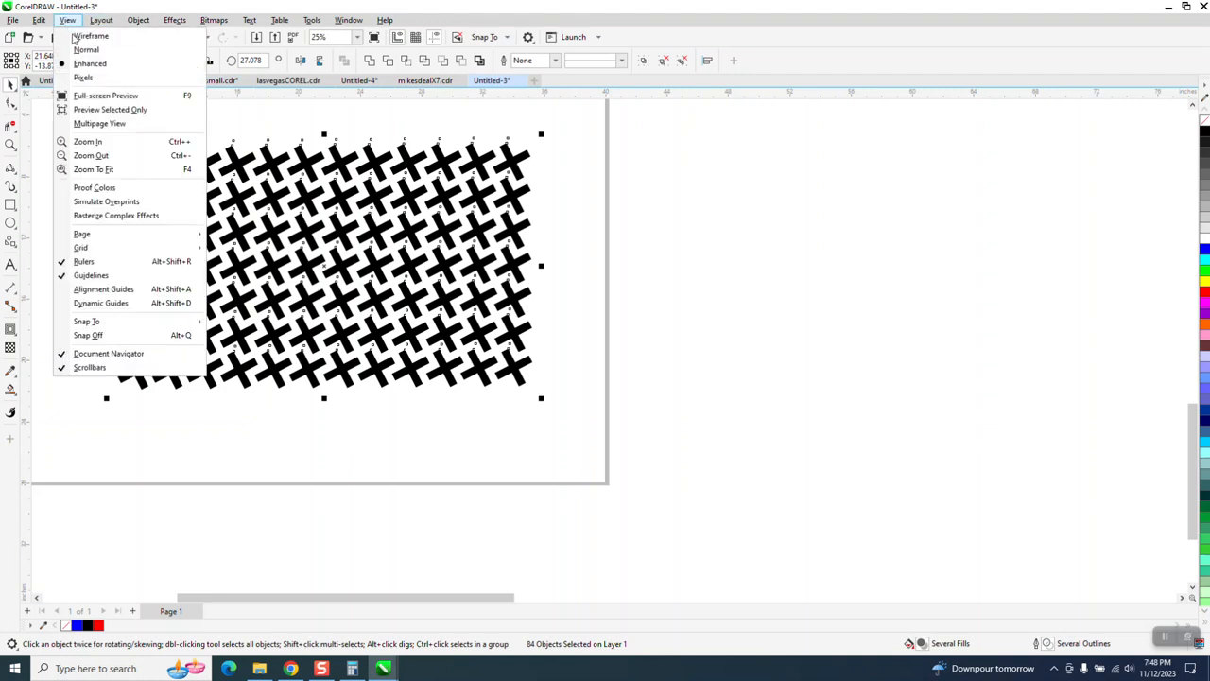
pyautogui.click(75, 36)
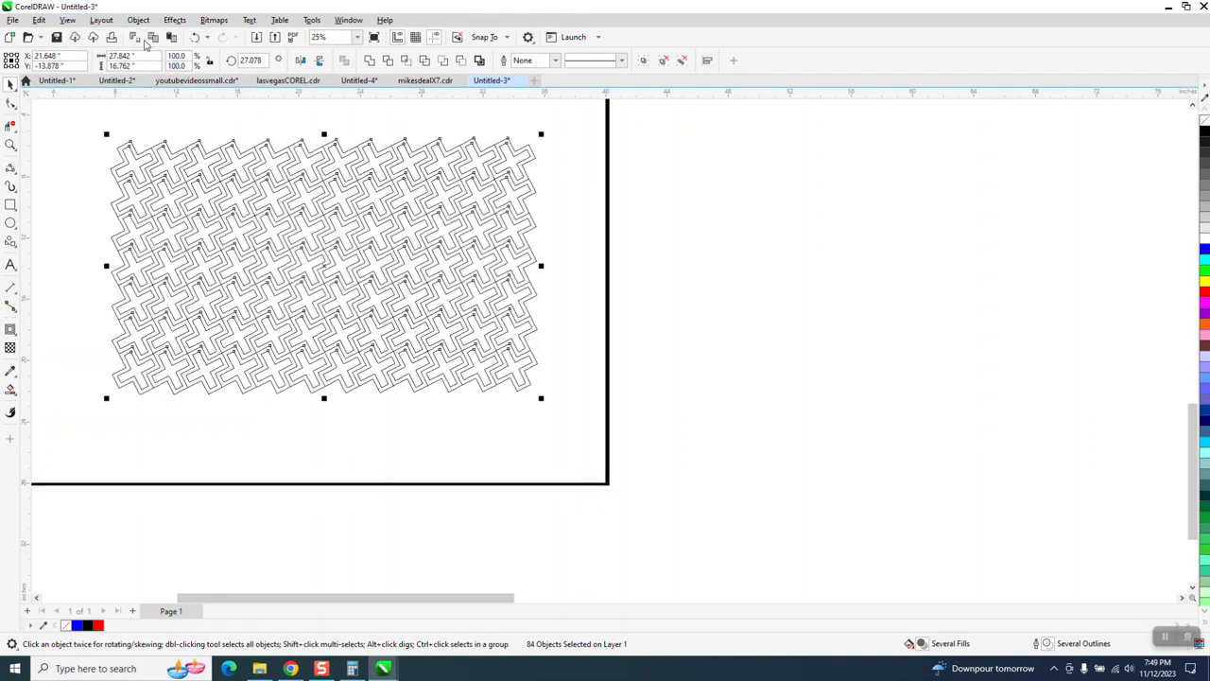
pyautogui.click(68, 21)
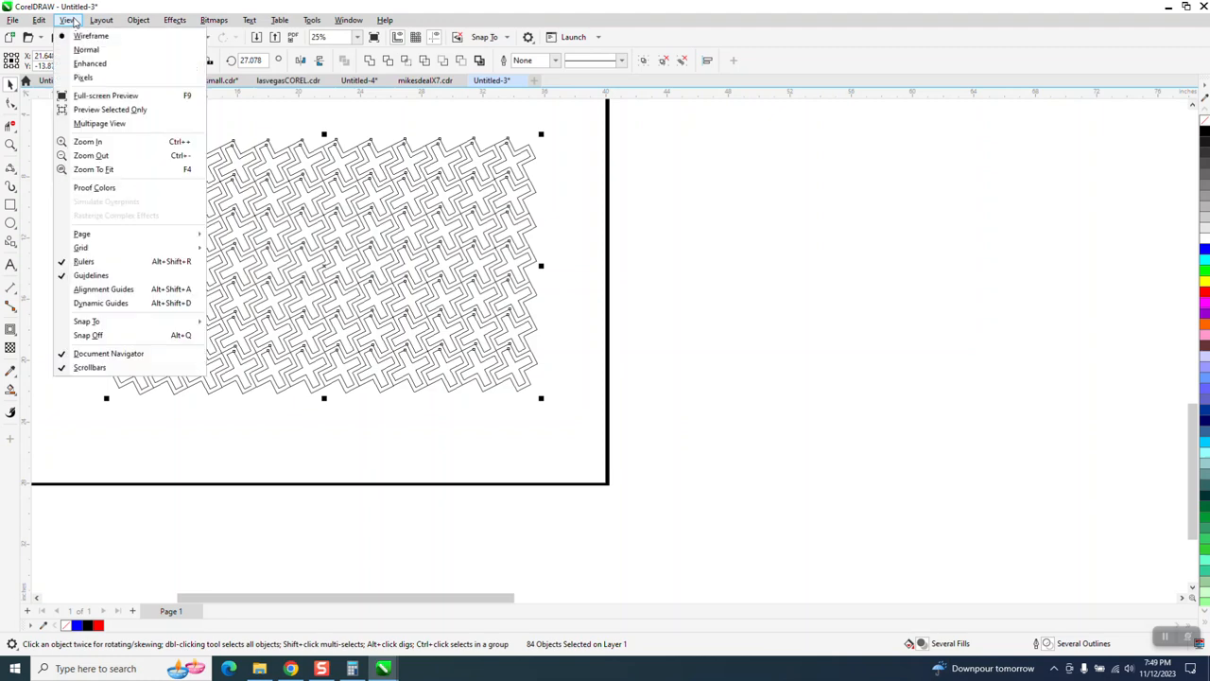
pyautogui.click(85, 61)
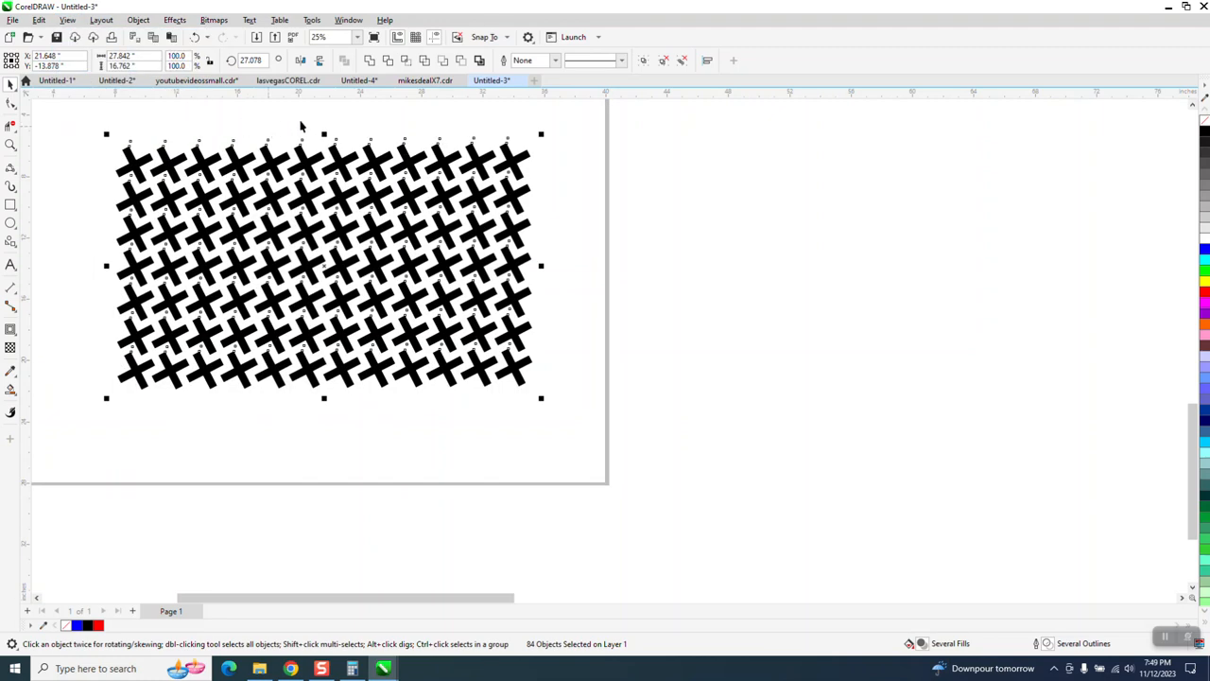
# Apply a red outline to all selected crosses, inspect the pattern's upper-left corner up close, and undo the outline changes
pyautogui.rightClick(1203, 295)
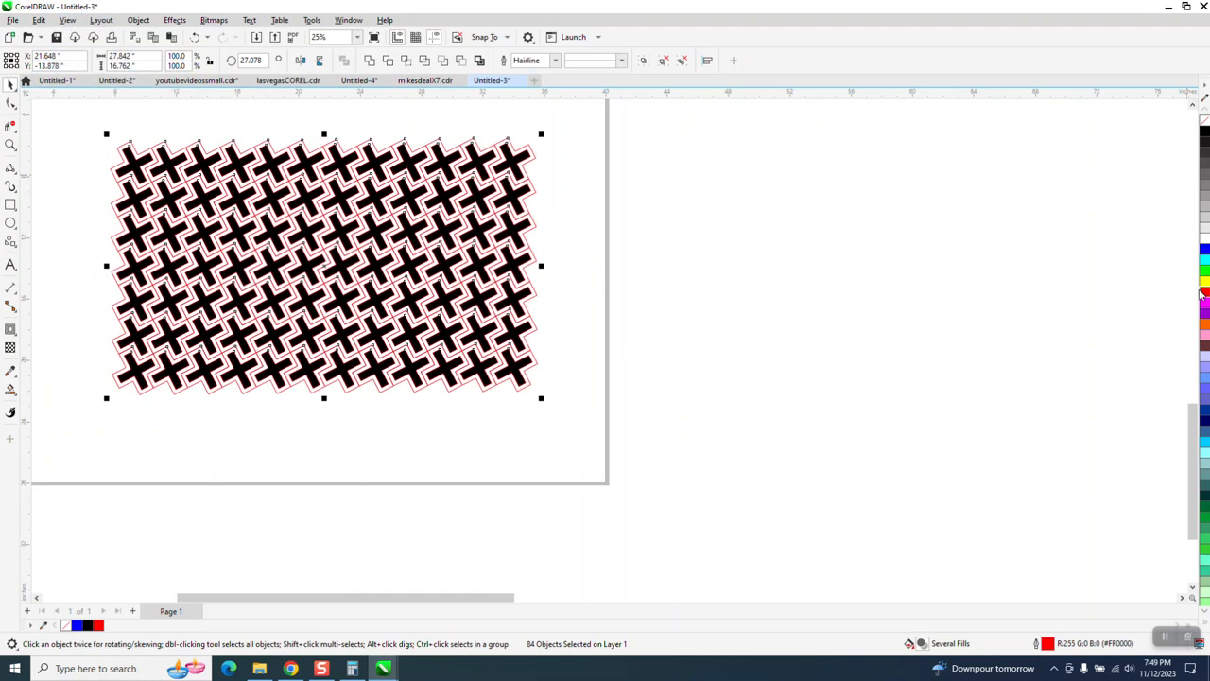
pyautogui.click(10, 143)
pyautogui.moveTo(109, 144); pyautogui.dragTo(268, 198)
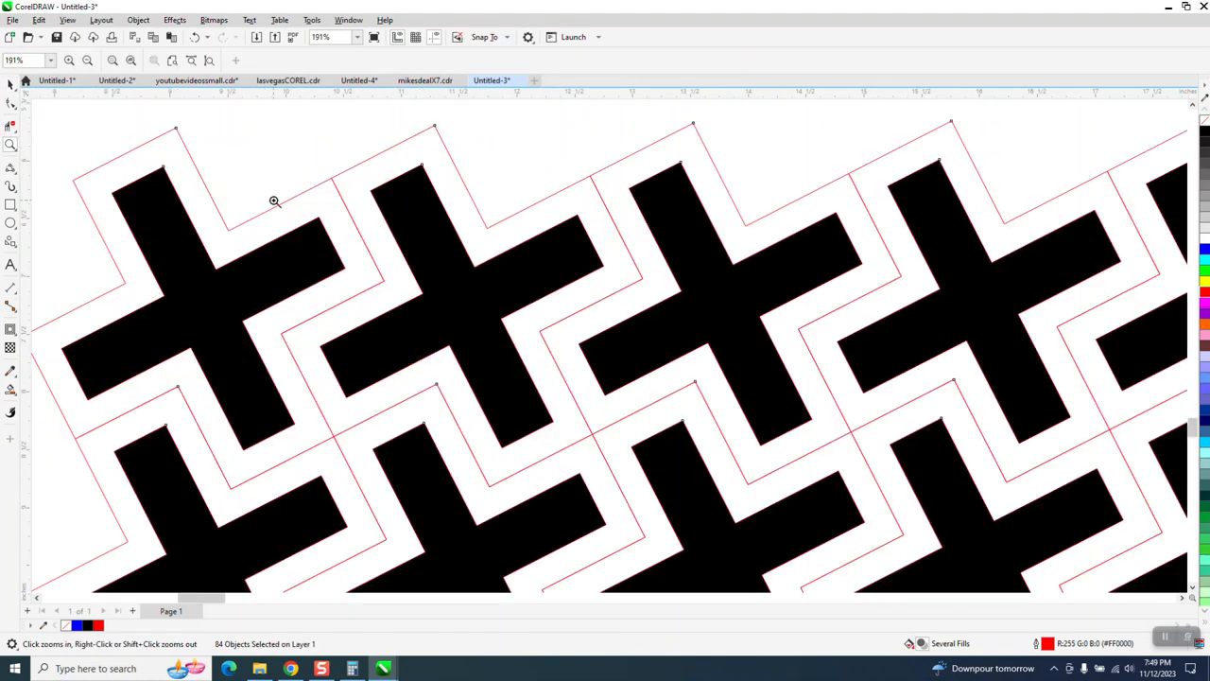
pyautogui.scroll(-2, 276, 198)
pyautogui.click(10, 83)
pyautogui.scroll(-1, 172, 127)
pyautogui.click(195, 38)
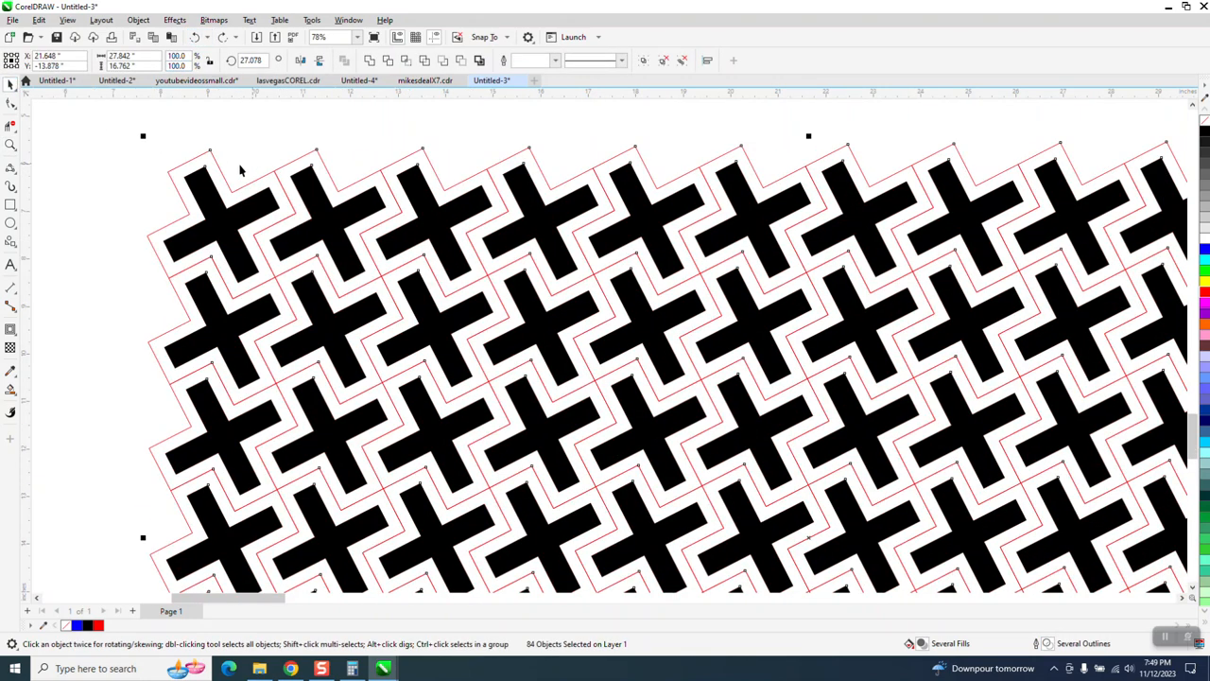
pyautogui.scroll(-3, 132, 232)
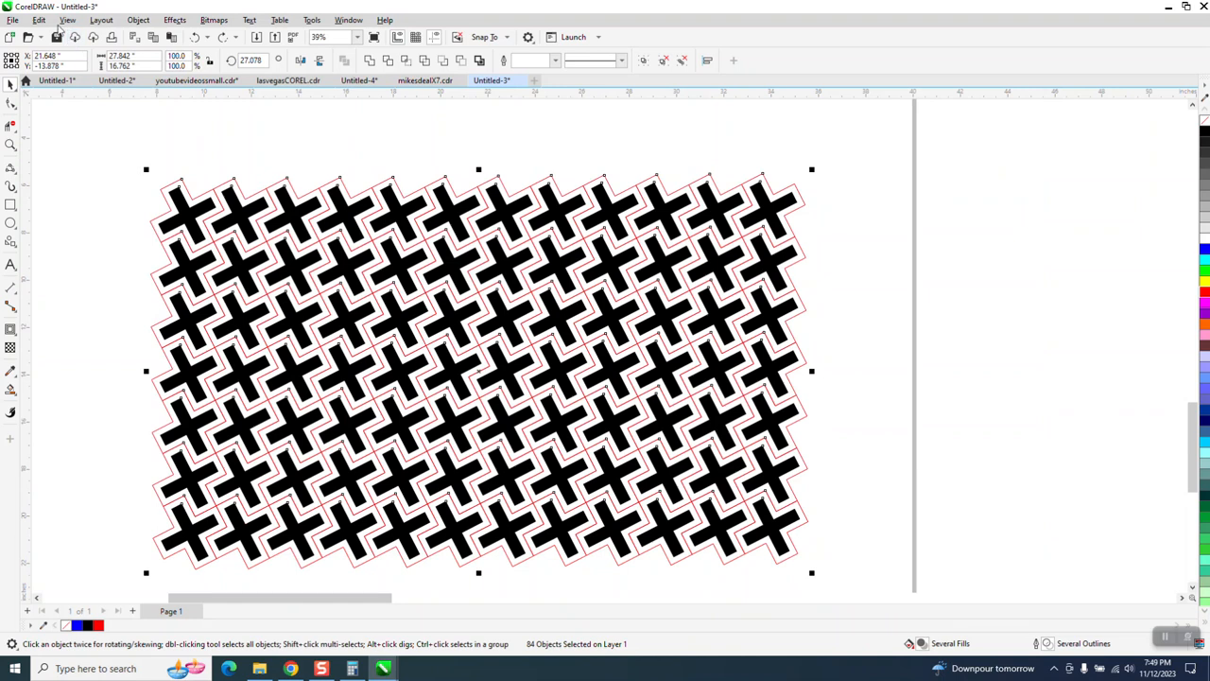
# Open Find and Replace for objects and deselect the cross pattern
pyautogui.click(41, 23)
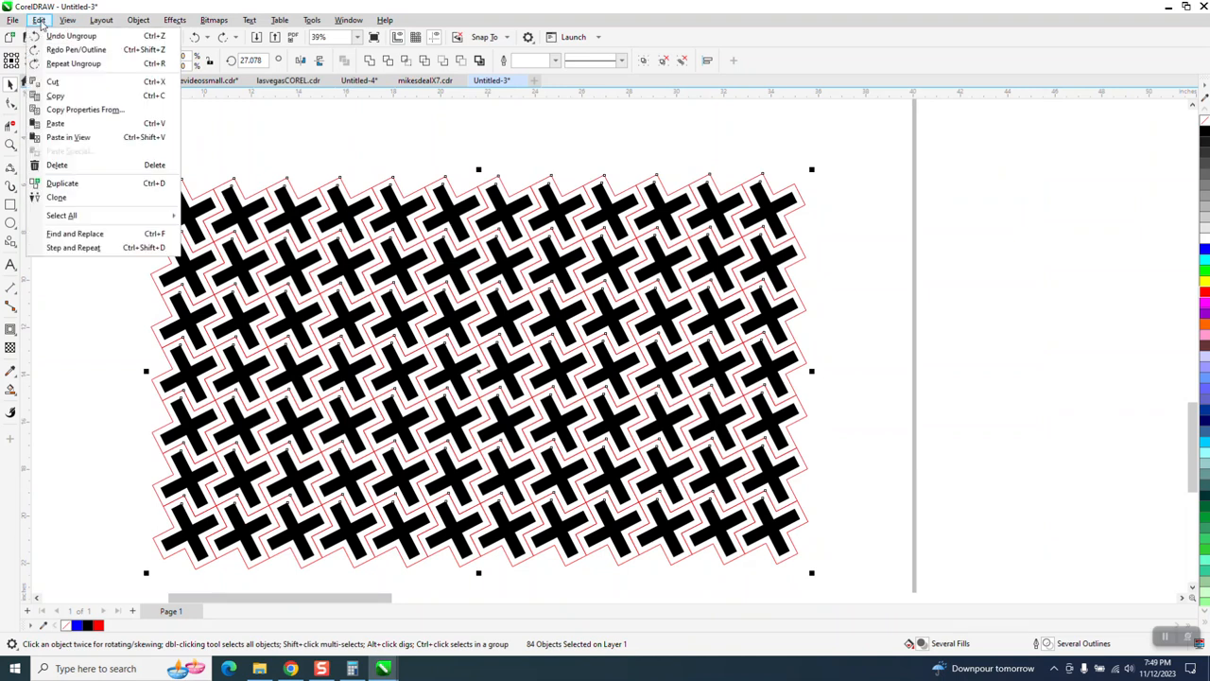
pyautogui.click(58, 234)
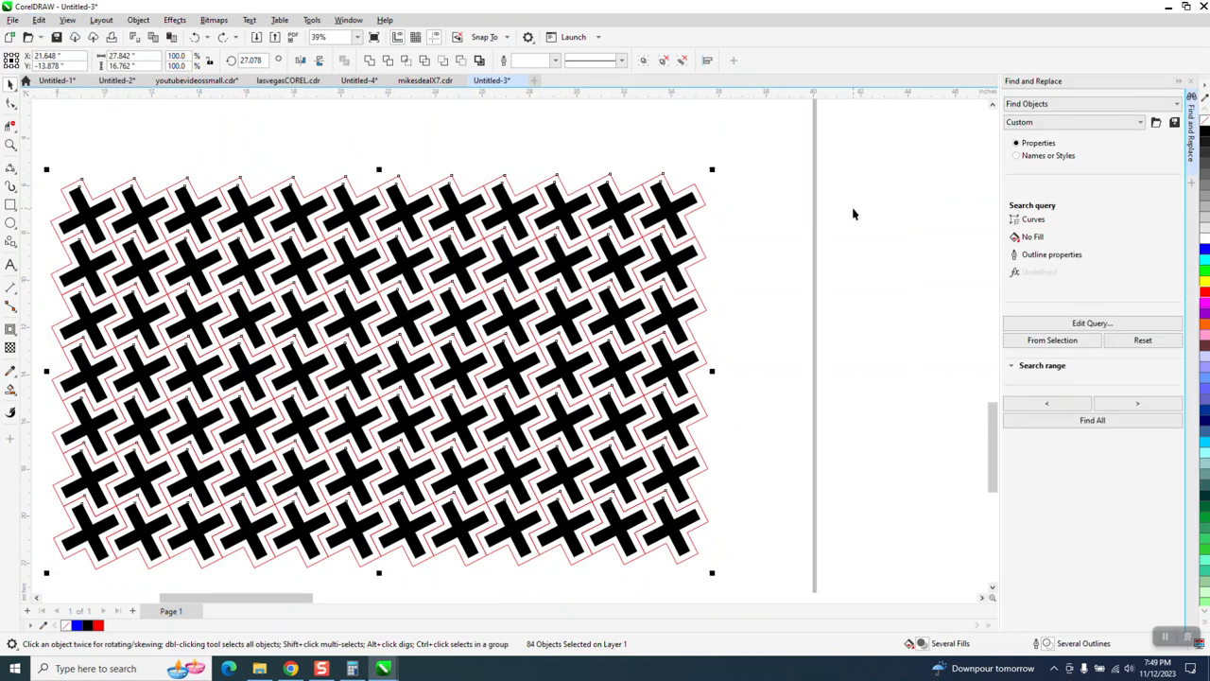
pyautogui.click(833, 189)
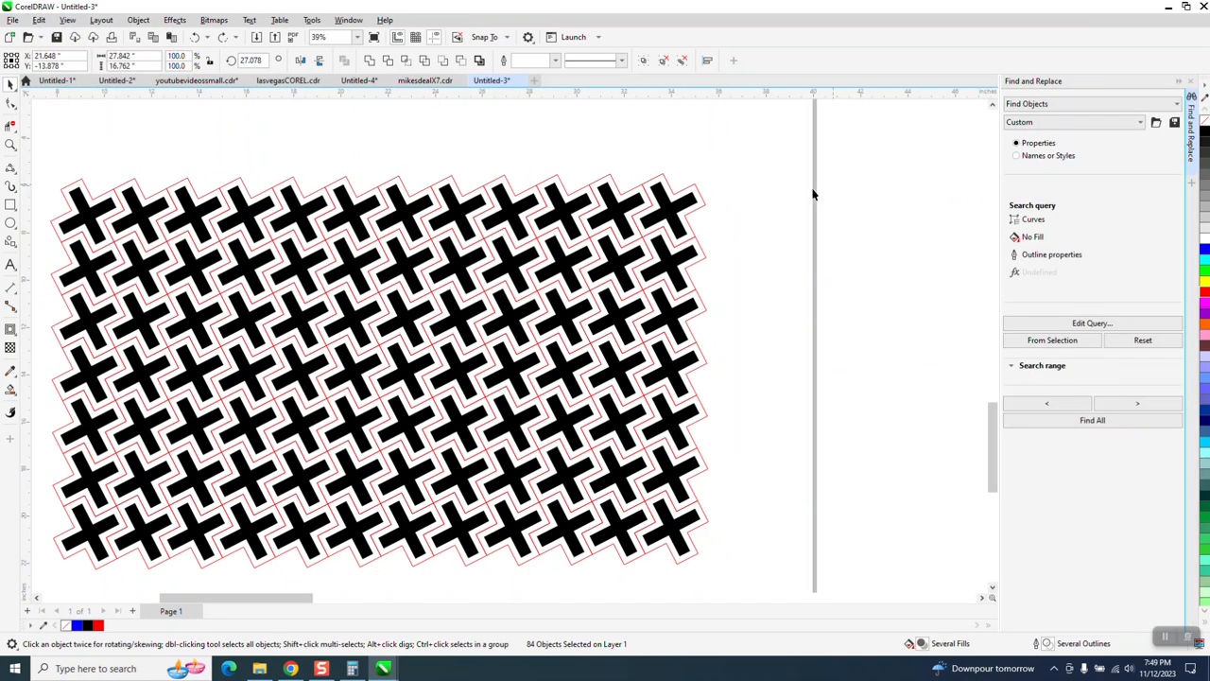
# Try pulling the upper-right cross with its outline out of the pattern, and undo the move
pyautogui.click(704, 208)
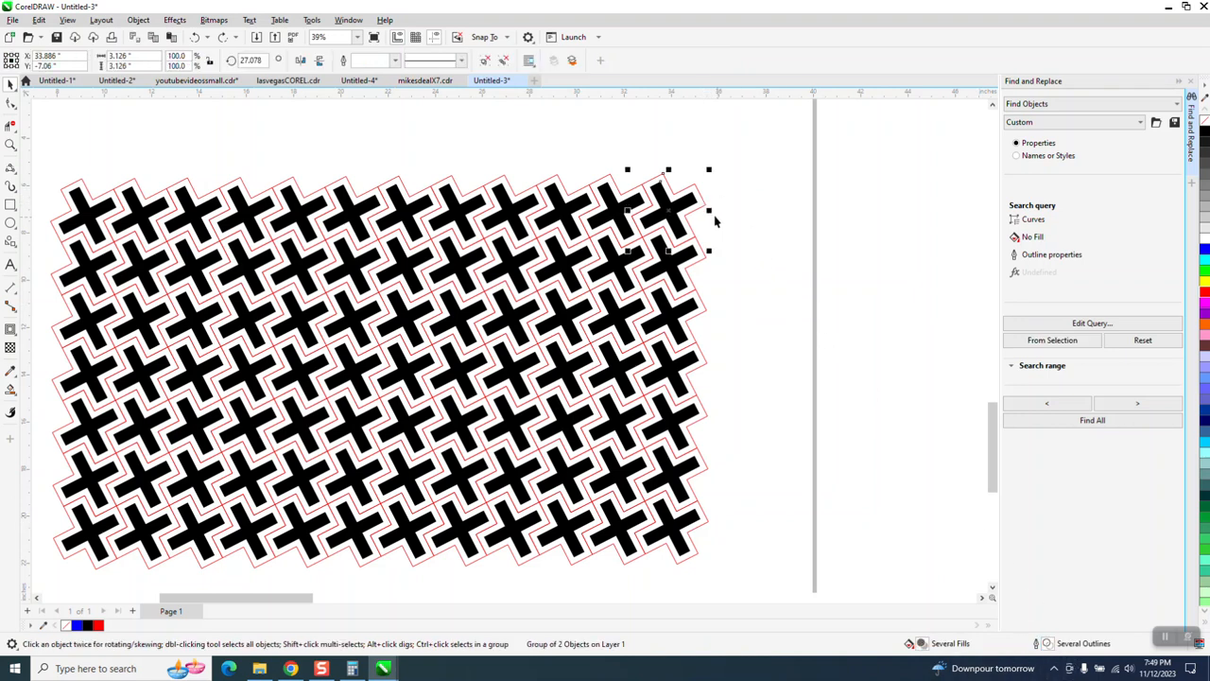
pyautogui.moveTo(679, 206); pyautogui.dragTo(728, 206)
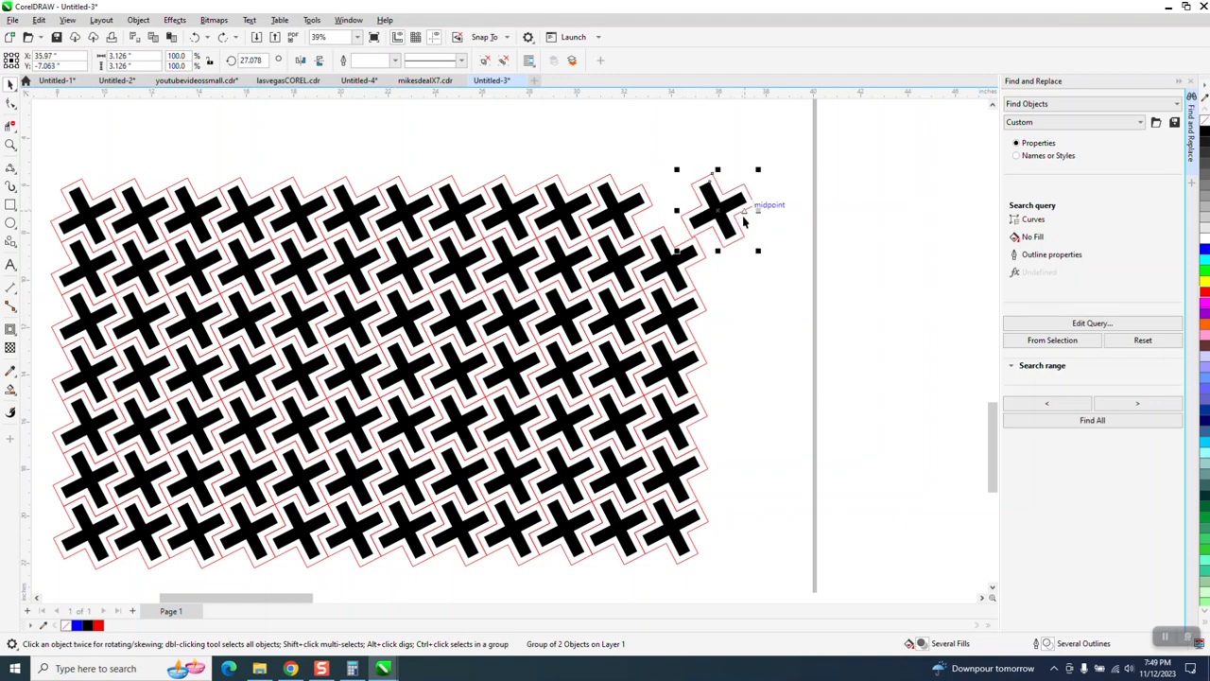
pyautogui.click(194, 37)
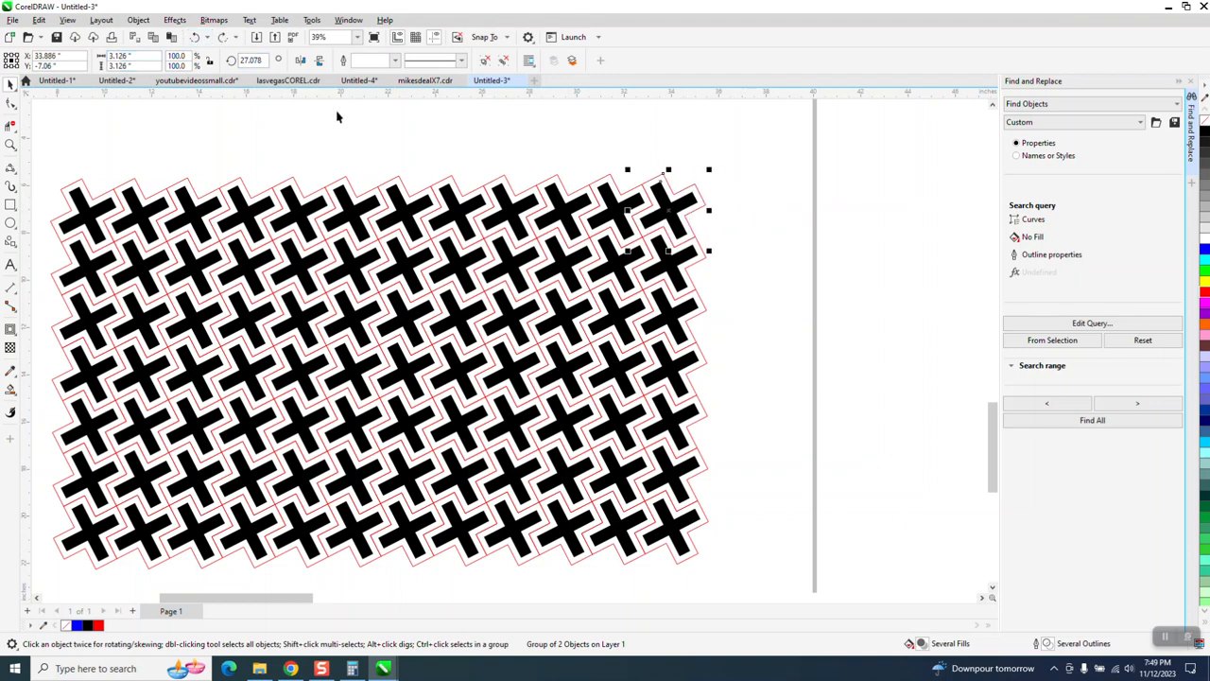
# Select the whole cross pattern and ungroup all of its objects
pyautogui.scroll(-2, 327, 134)
pyautogui.moveTo(129, 150); pyautogui.dragTo(742, 495)
pyautogui.click(138, 20)
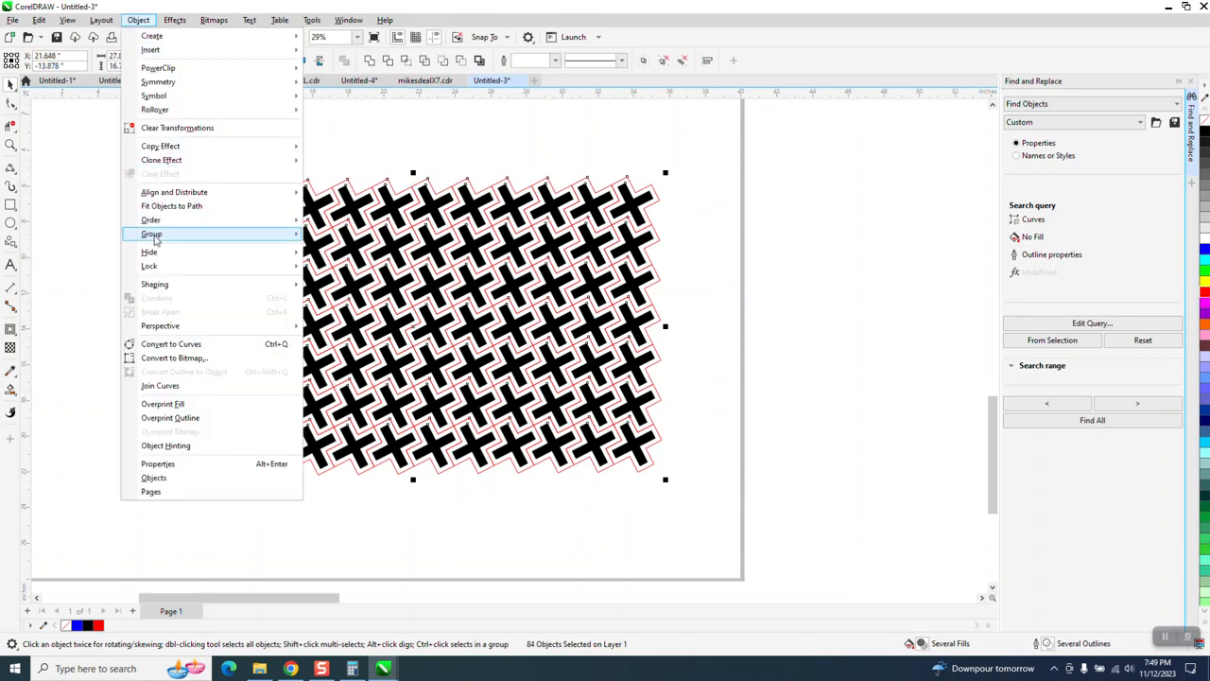
pyautogui.moveTo(156, 240)
pyautogui.click(363, 265)
pyautogui.click(658, 191)
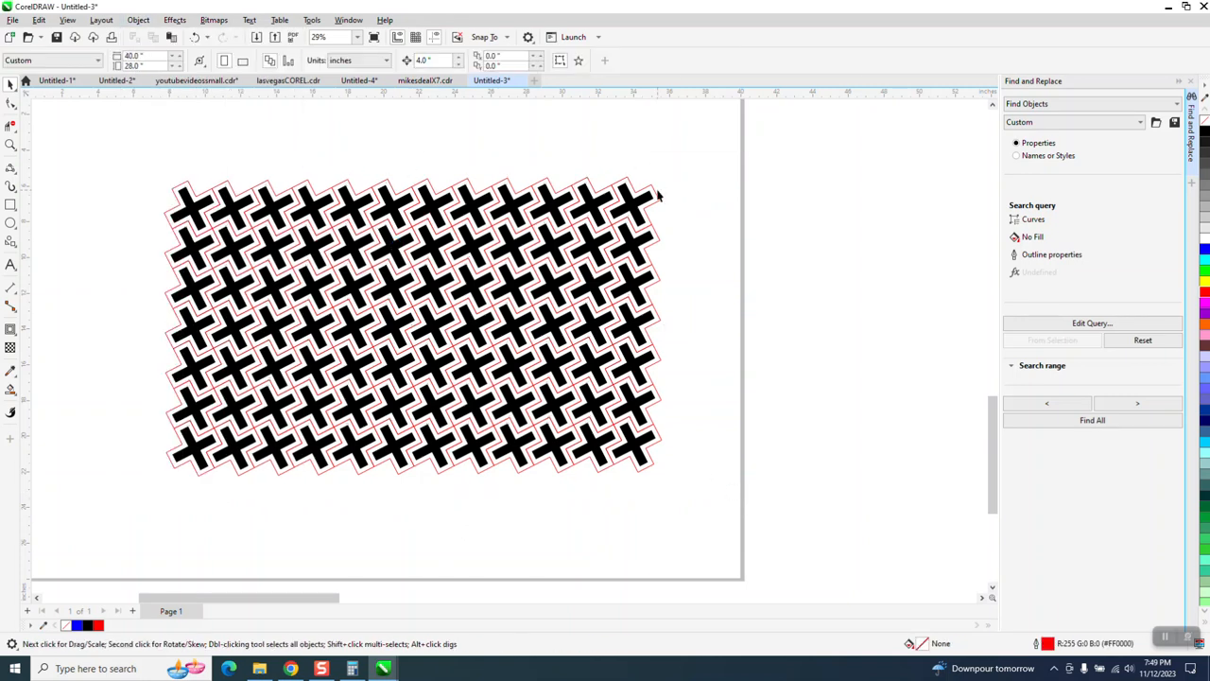
# Find all objects matching one red hairline spacing outline, using it as the search query, and delete them
pyautogui.click(653, 195)
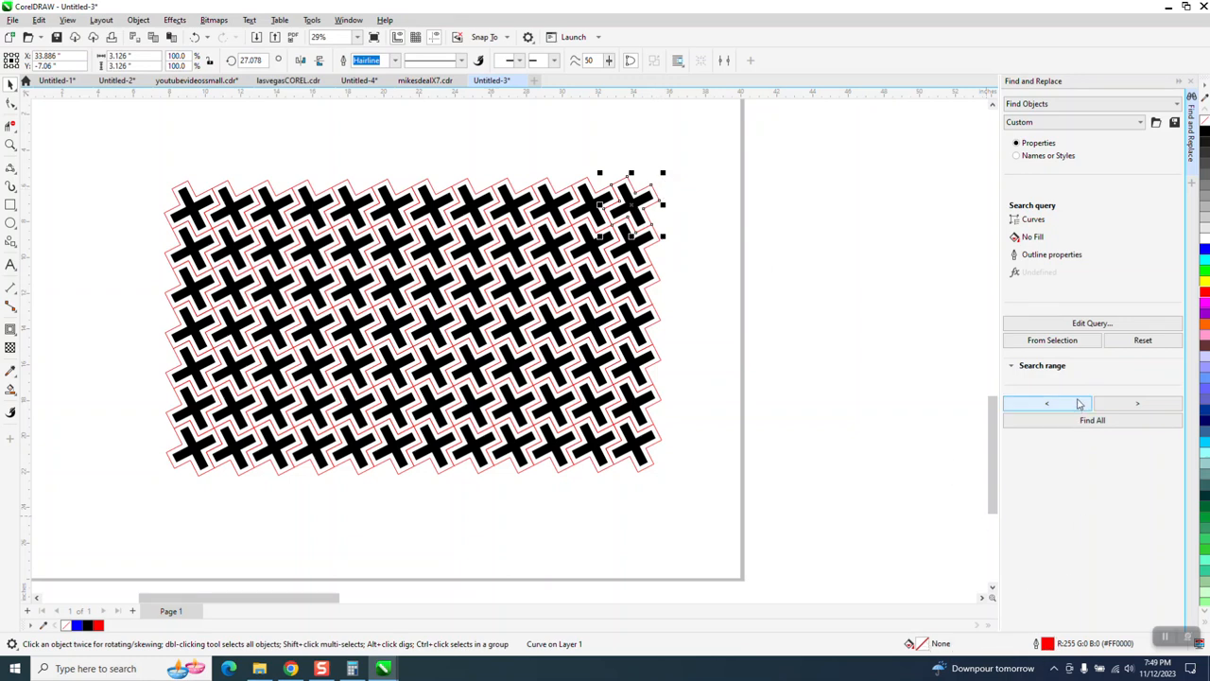
pyautogui.click(1062, 343)
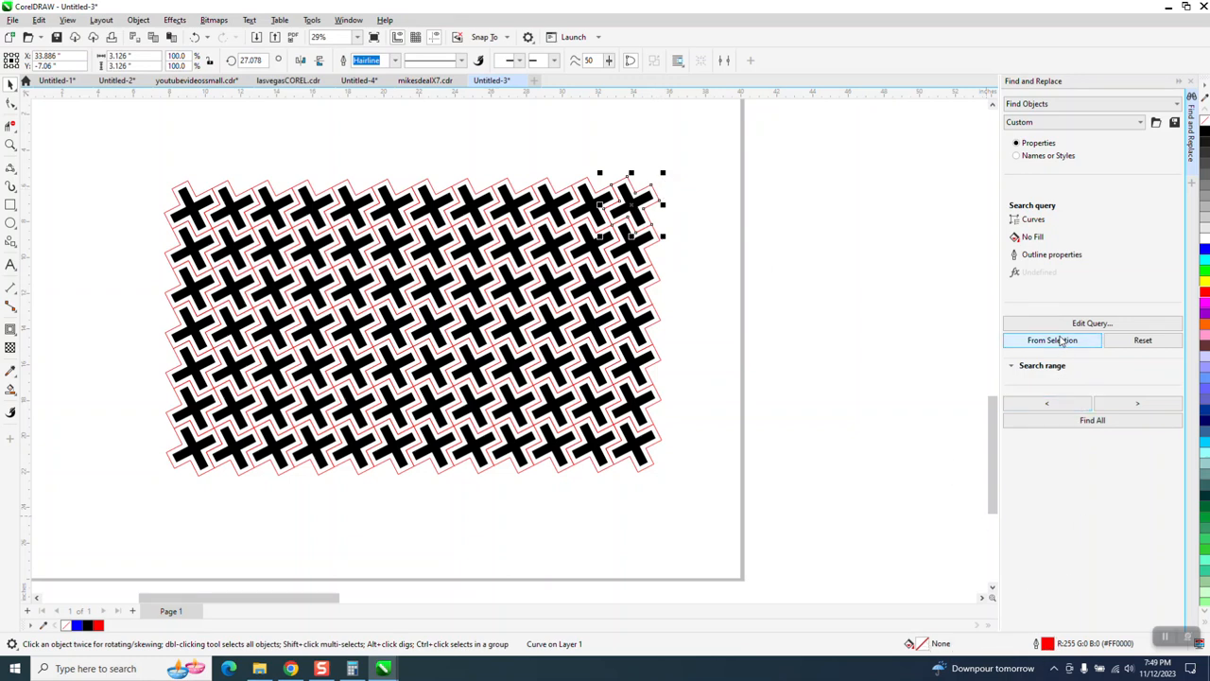
pyautogui.click(1093, 421)
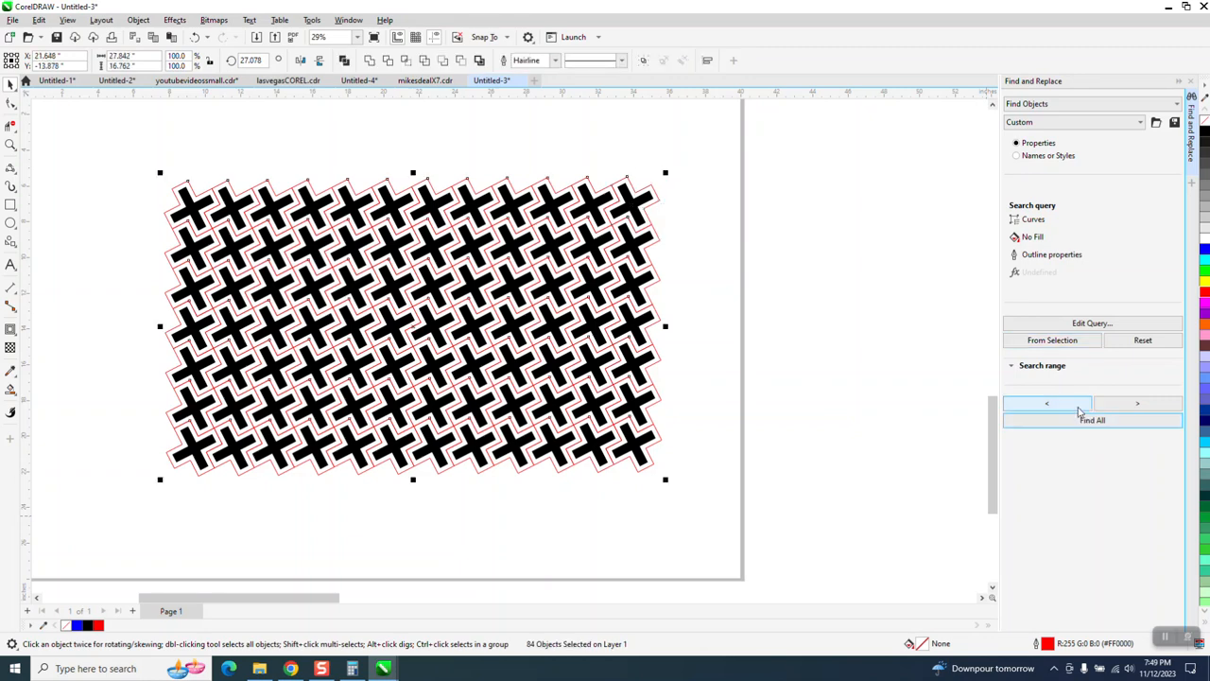
pyautogui.press('Delete')
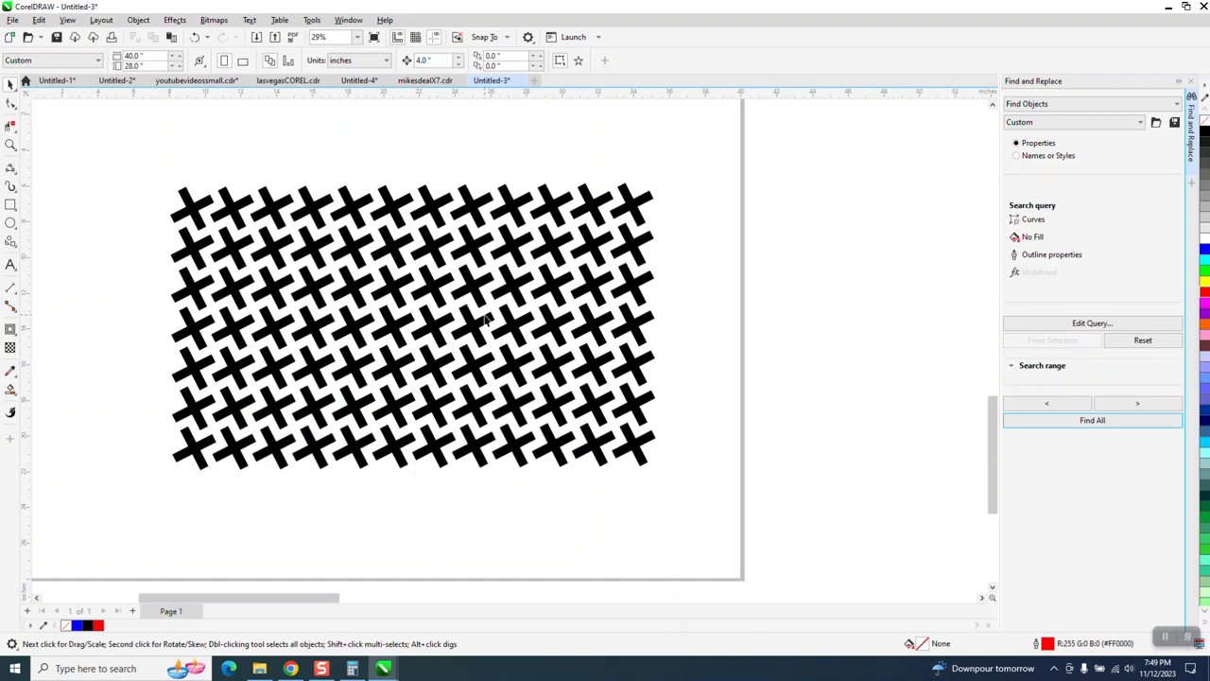
# Select all the remaining black crosses and group them
pyautogui.scroll(-1, 359, 251)
pyautogui.moveTo(197, 175); pyautogui.dragTo(675, 466)
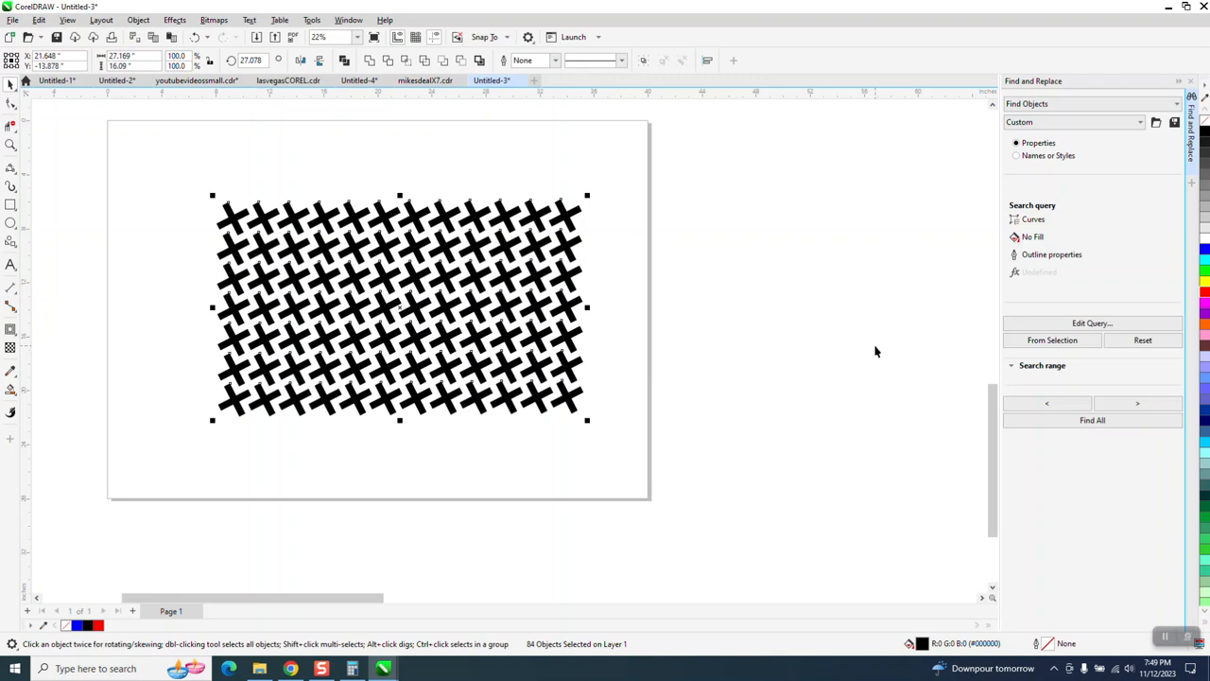
pyautogui.hotkey('ctrl', 'g')
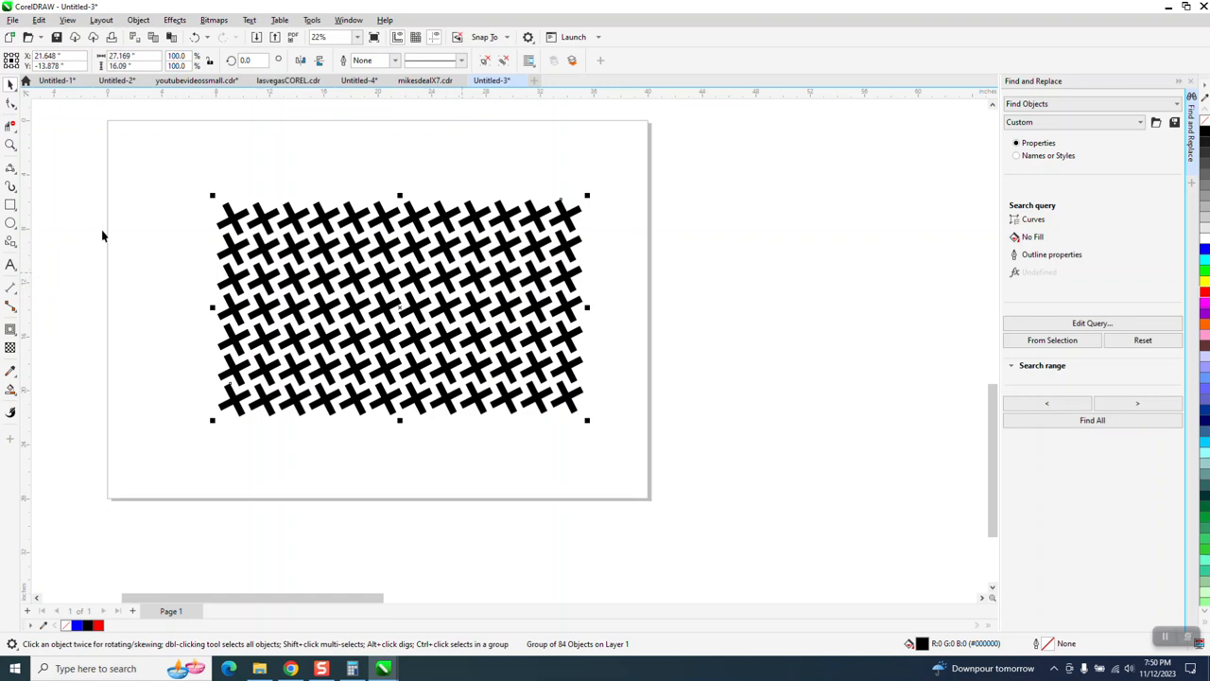
# Draw a circle about 13 inches in diameter and centre it on the page over the cross pattern
pyautogui.click(11, 224)
pyautogui.moveTo(810, 229); pyautogui.dragTo(645, 403)
pyautogui.press('p')
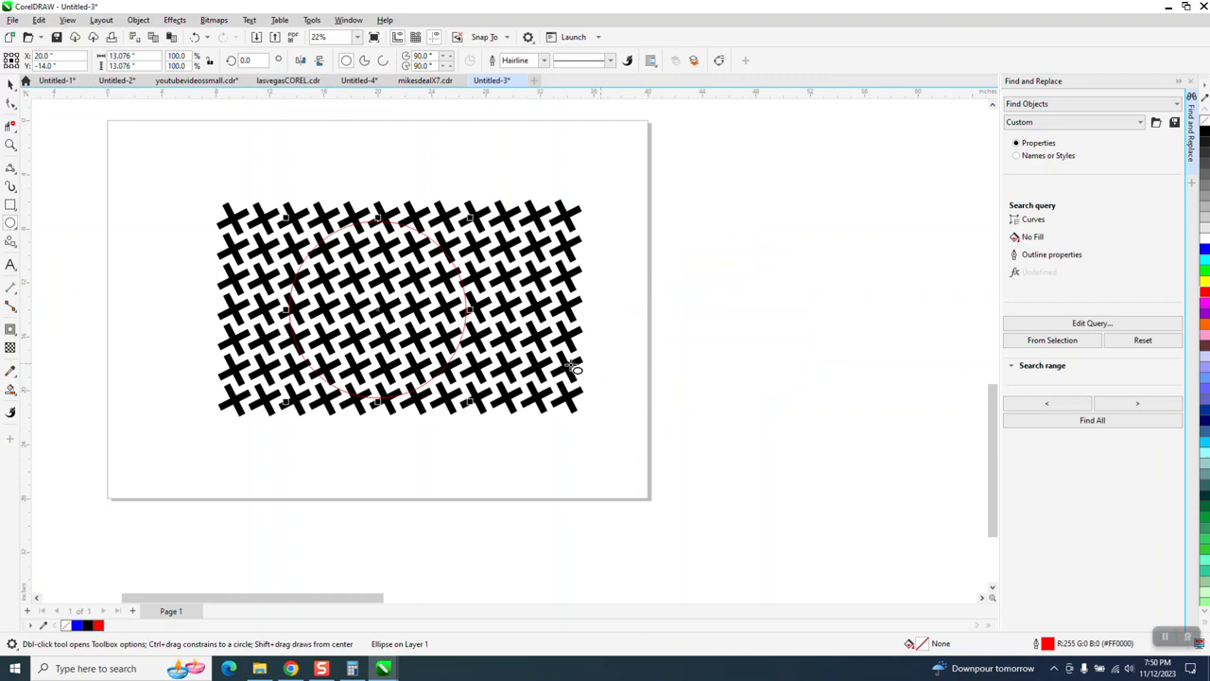
# Intersect the circle with the cross pattern and move the resulting round piece out beside the pattern, over the page's right edge
pyautogui.click(11, 83)
pyautogui.moveTo(183, 169); pyautogui.dragTo(688, 473)
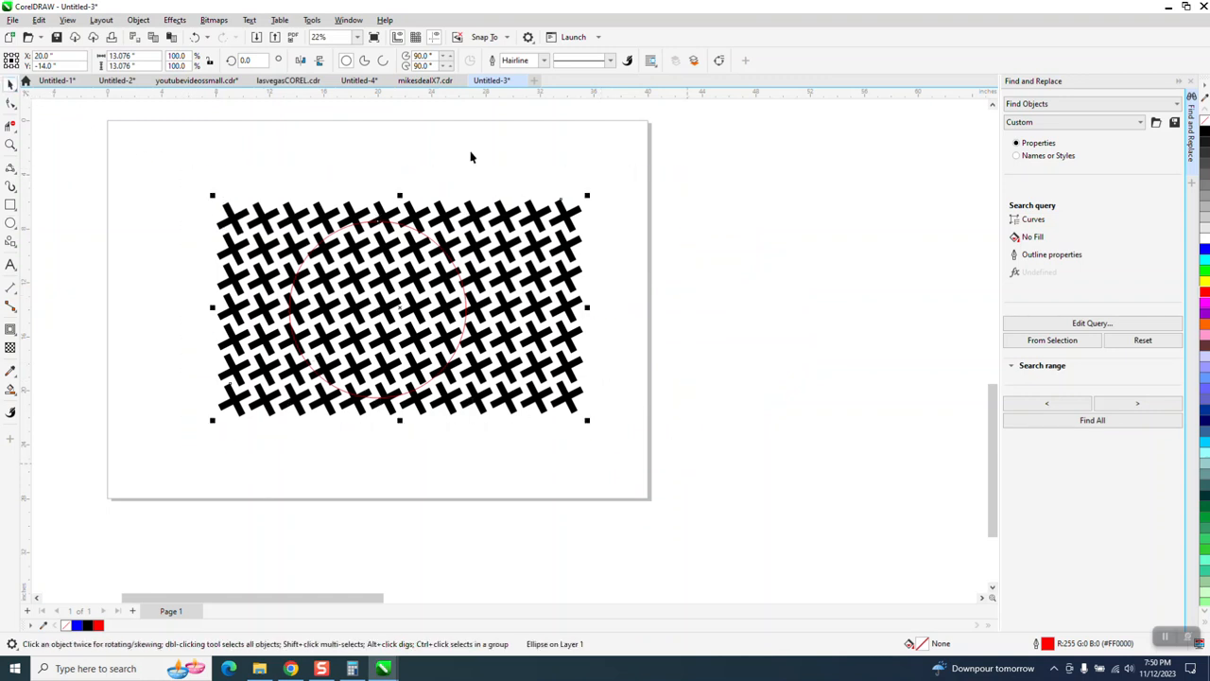
pyautogui.click(406, 63)
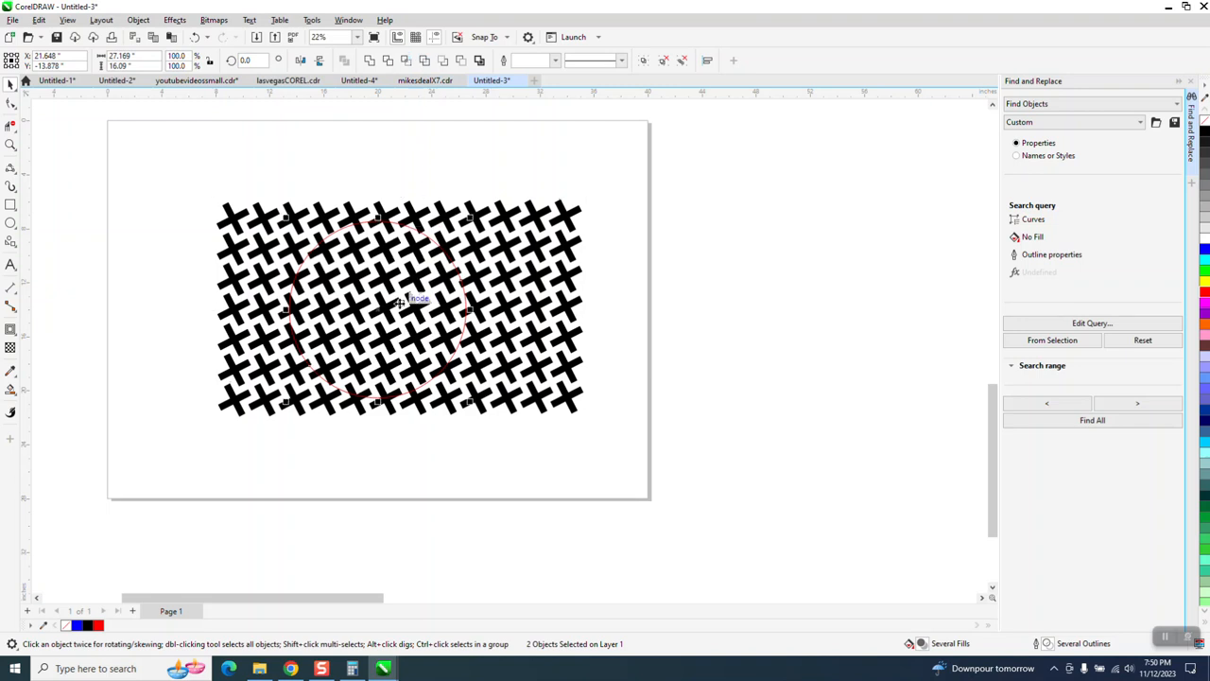
pyautogui.moveTo(405, 297); pyautogui.dragTo(714, 324)
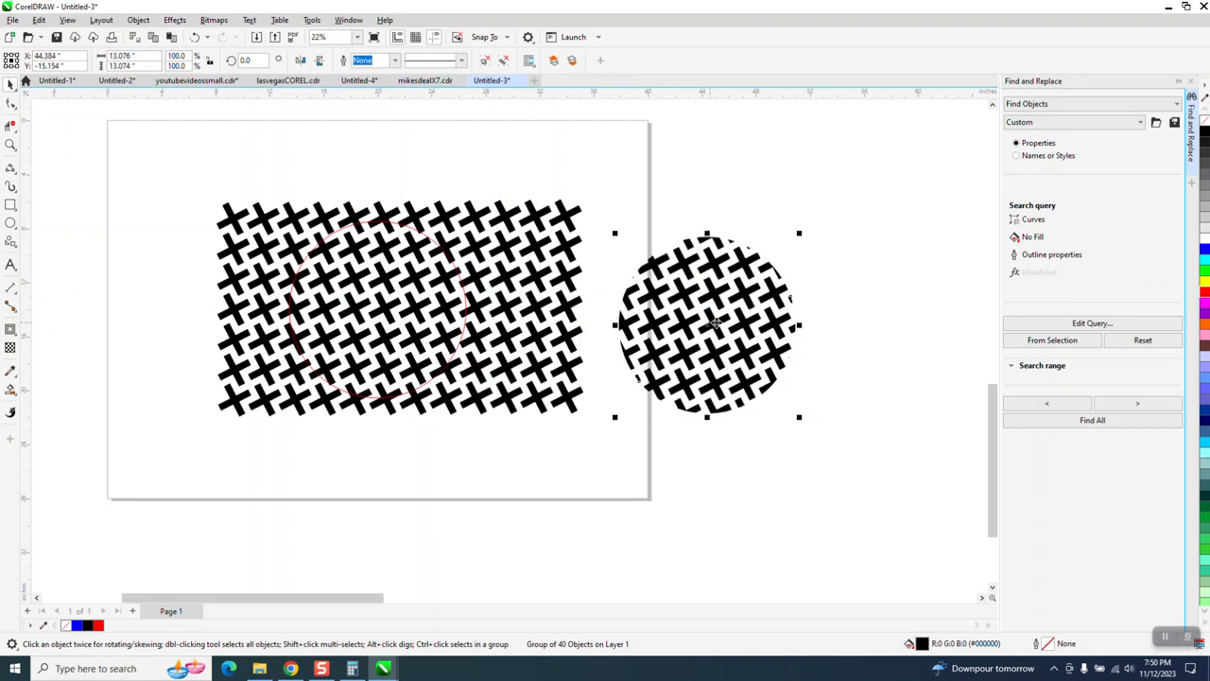
pyautogui.click(836, 245)
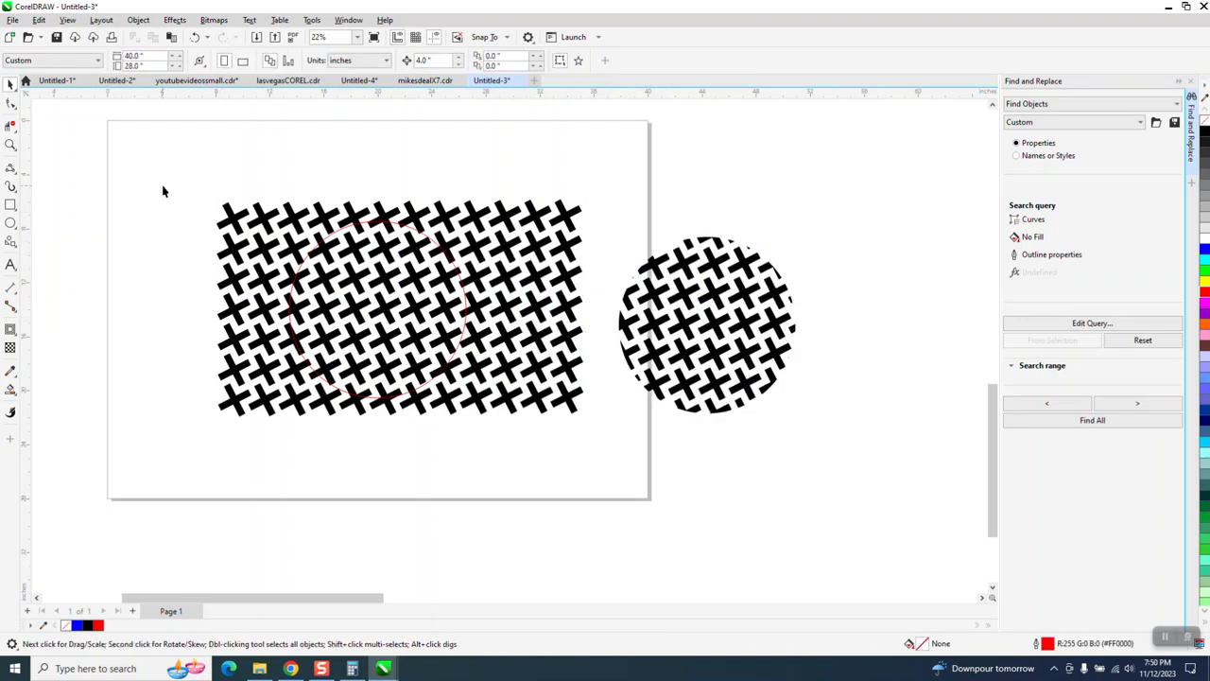
# Examine up close how the crosses are cropped along the edge of the round piece
pyautogui.click(9, 144)
pyautogui.moveTo(621, 218); pyautogui.dragTo(964, 445)
pyautogui.scroll(-2, 731, 389)
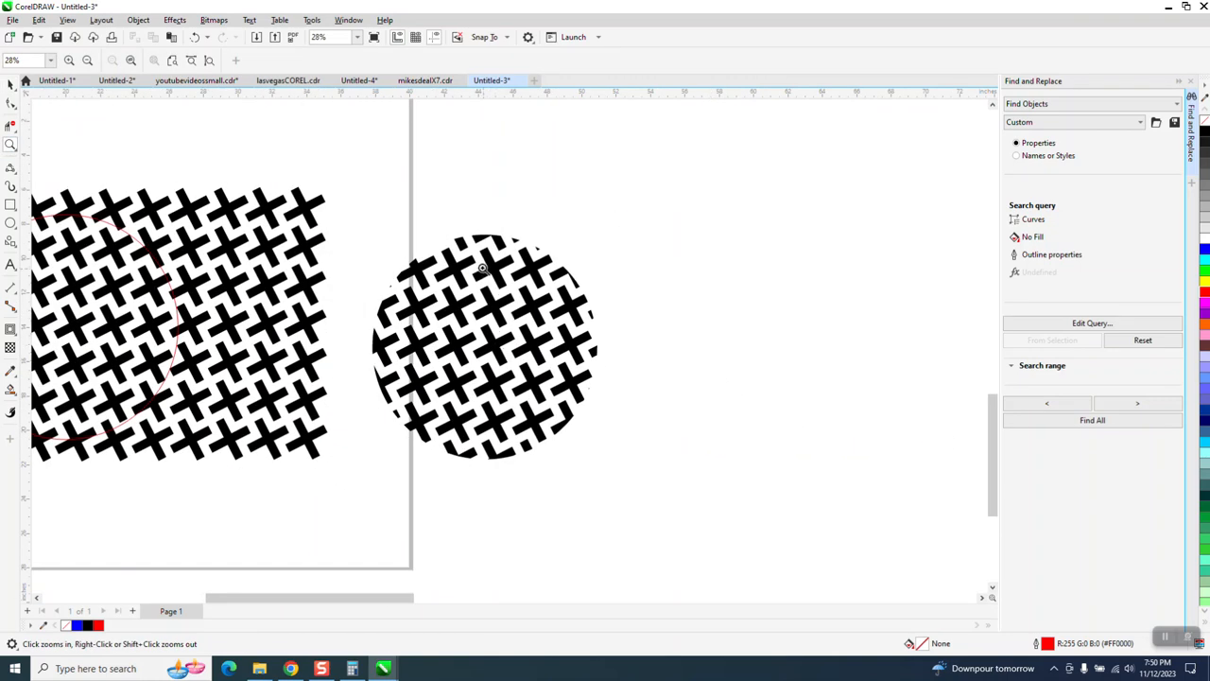
pyautogui.scroll(4, 580, 353)
pyautogui.scroll(-2, 570, 243)
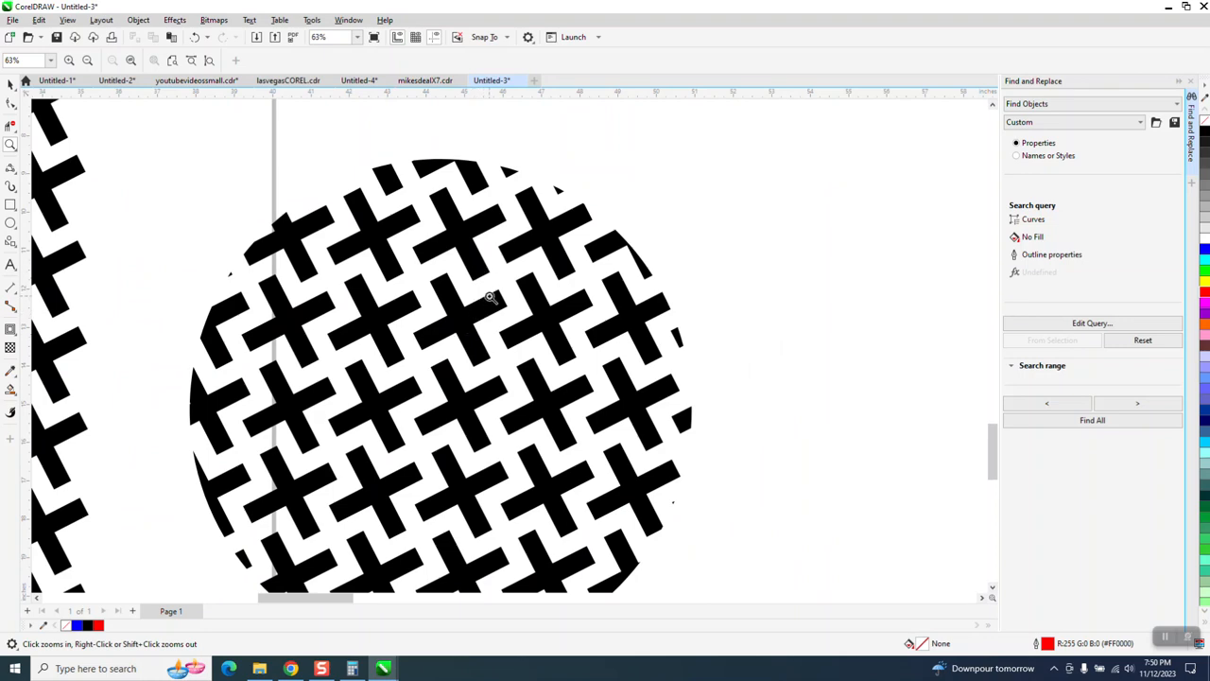
pyautogui.scroll(-1, 490, 297)
pyautogui.scroll(-3, 743, 305)
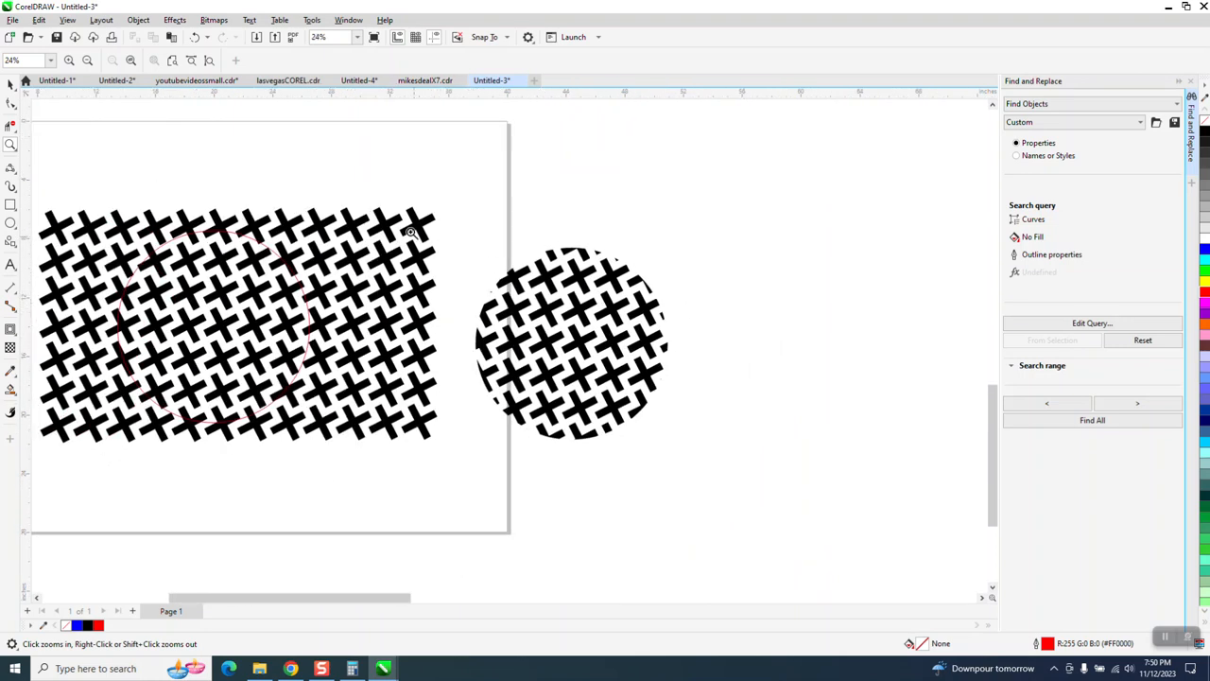
# Move the grouped rectangular pattern up about 1.8 inches and delete the red circle
pyautogui.click(11, 84)
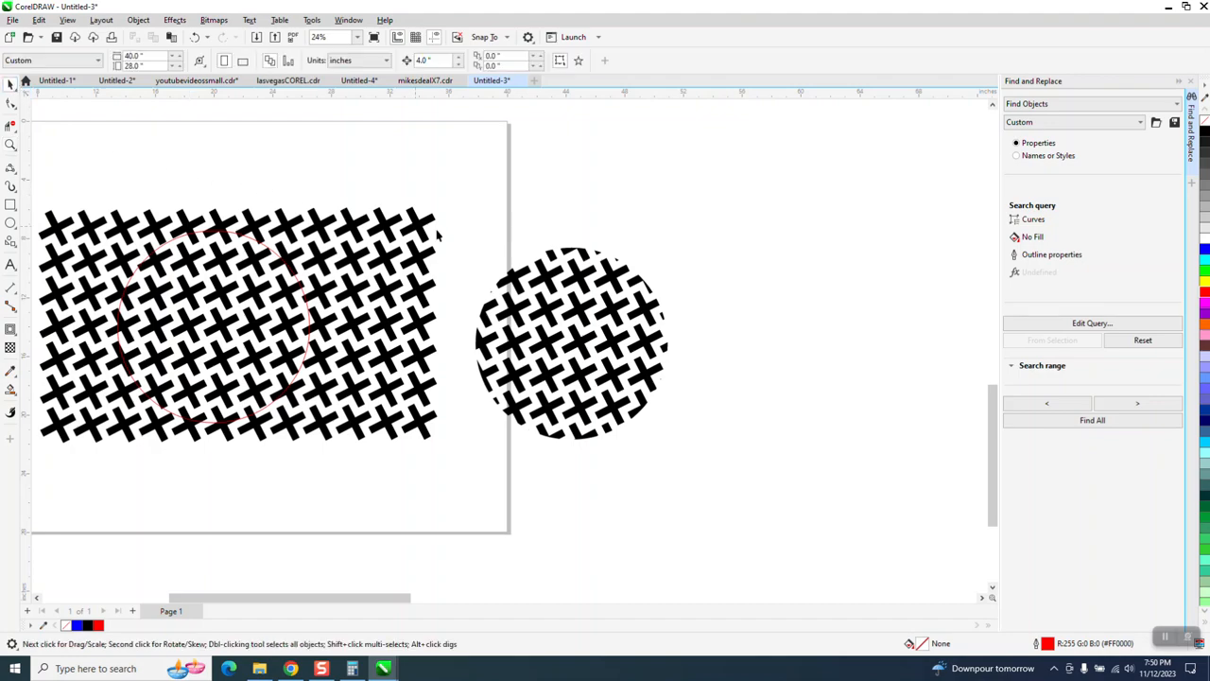
pyautogui.moveTo(423, 227); pyautogui.dragTo(424, 196)
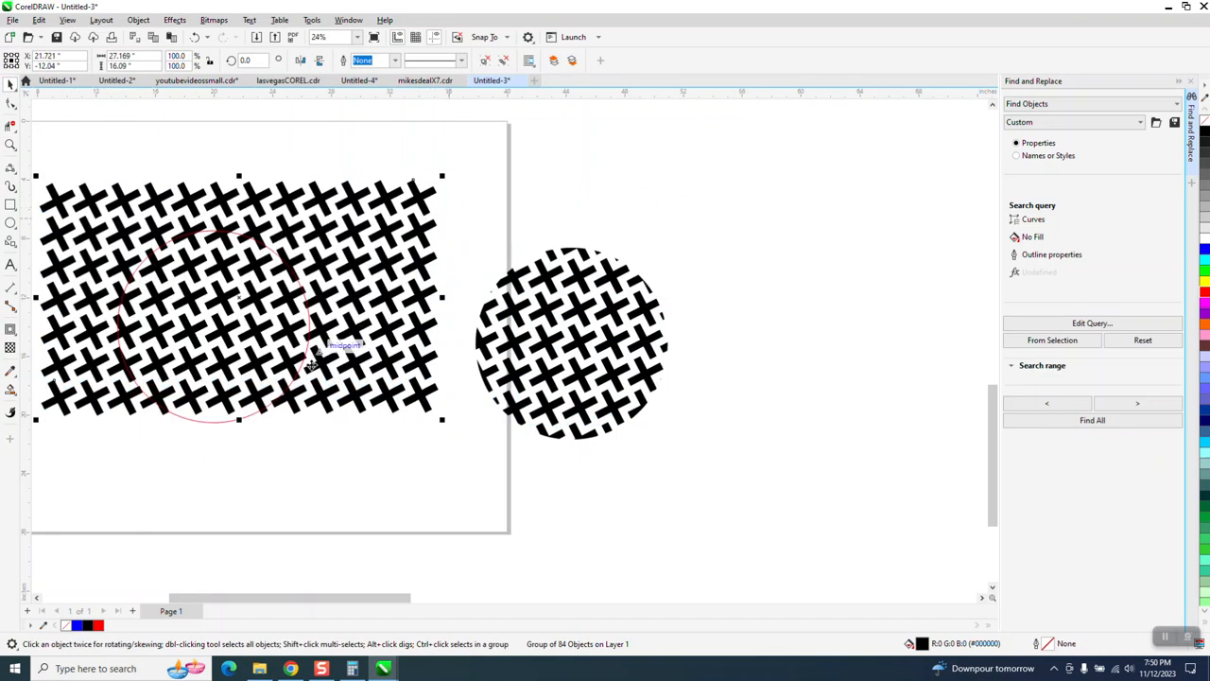
pyautogui.click(234, 423)
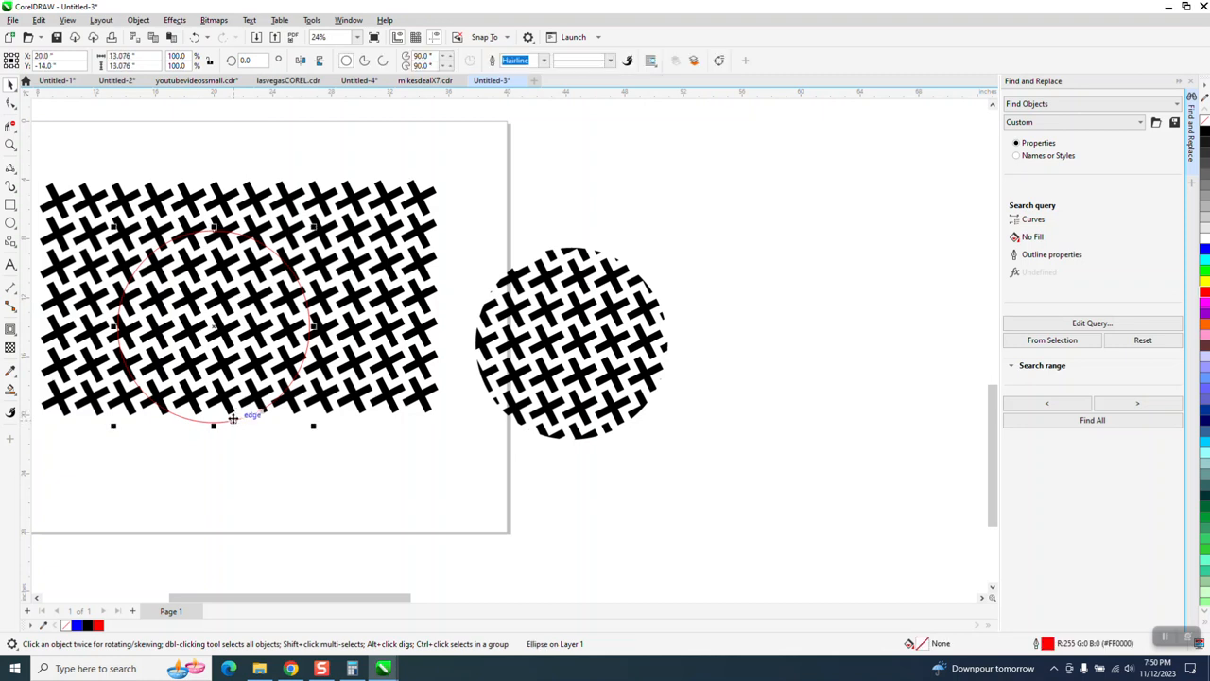
pyautogui.click(244, 407)
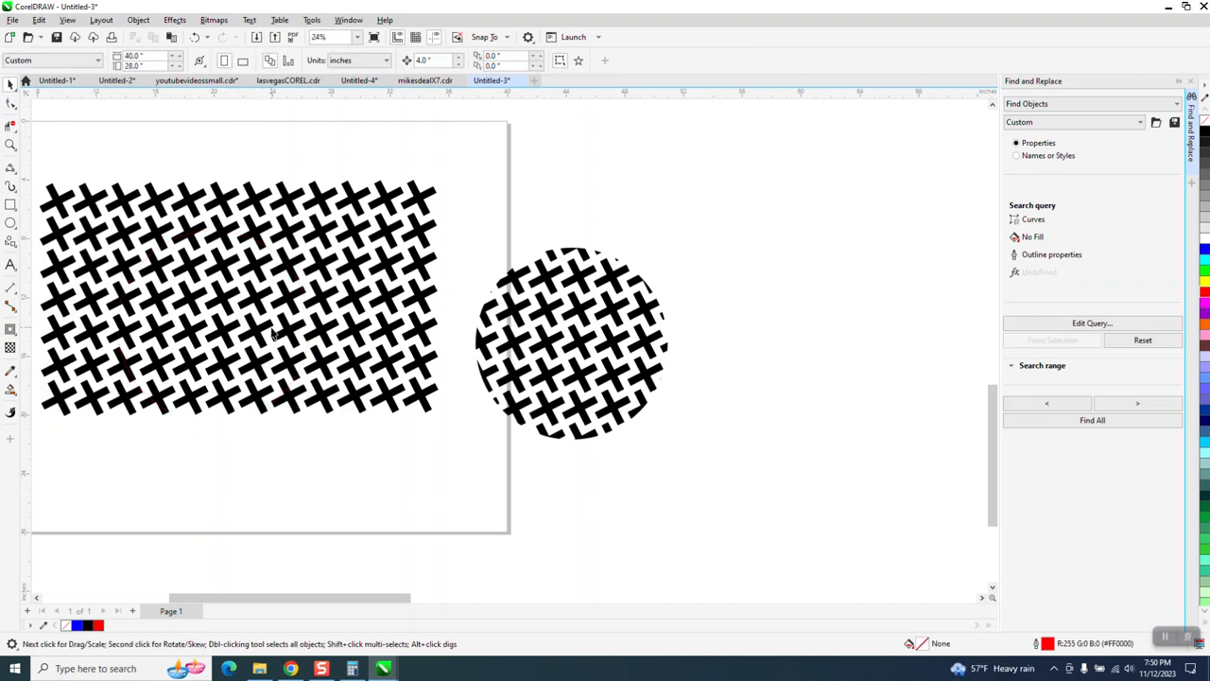
# Ungroup the rectangular cross pattern into individual crosses
pyautogui.click(414, 196)
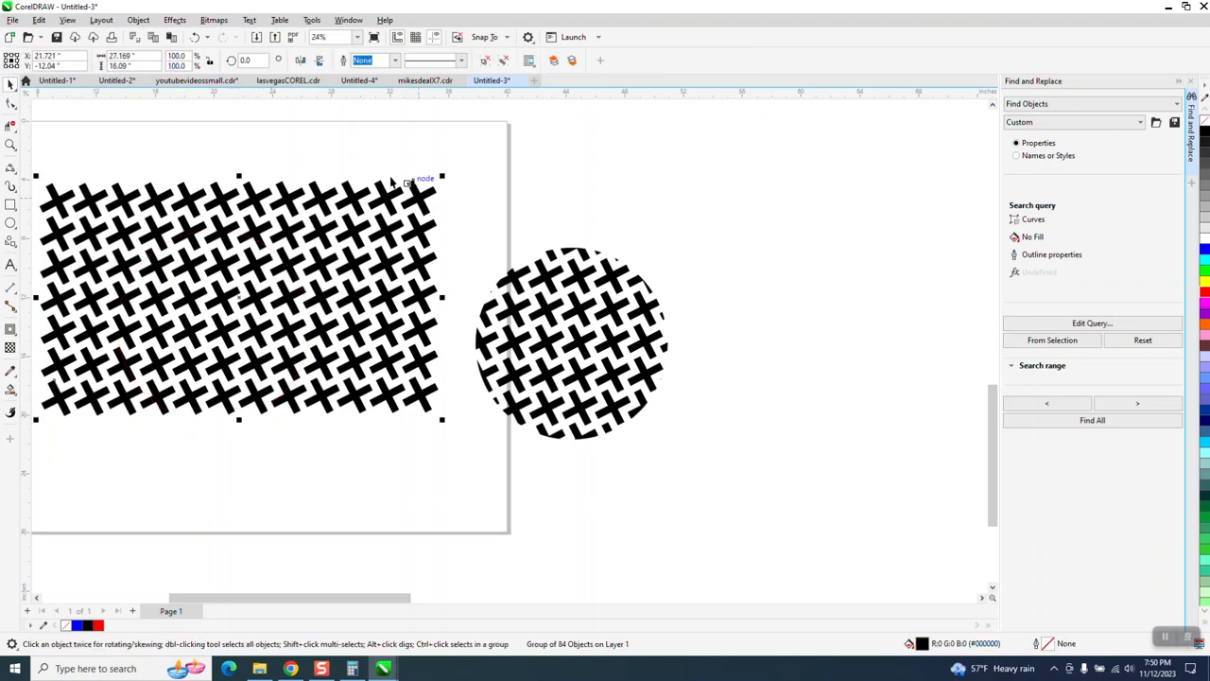
pyautogui.click(138, 20)
pyautogui.moveTo(155, 236)
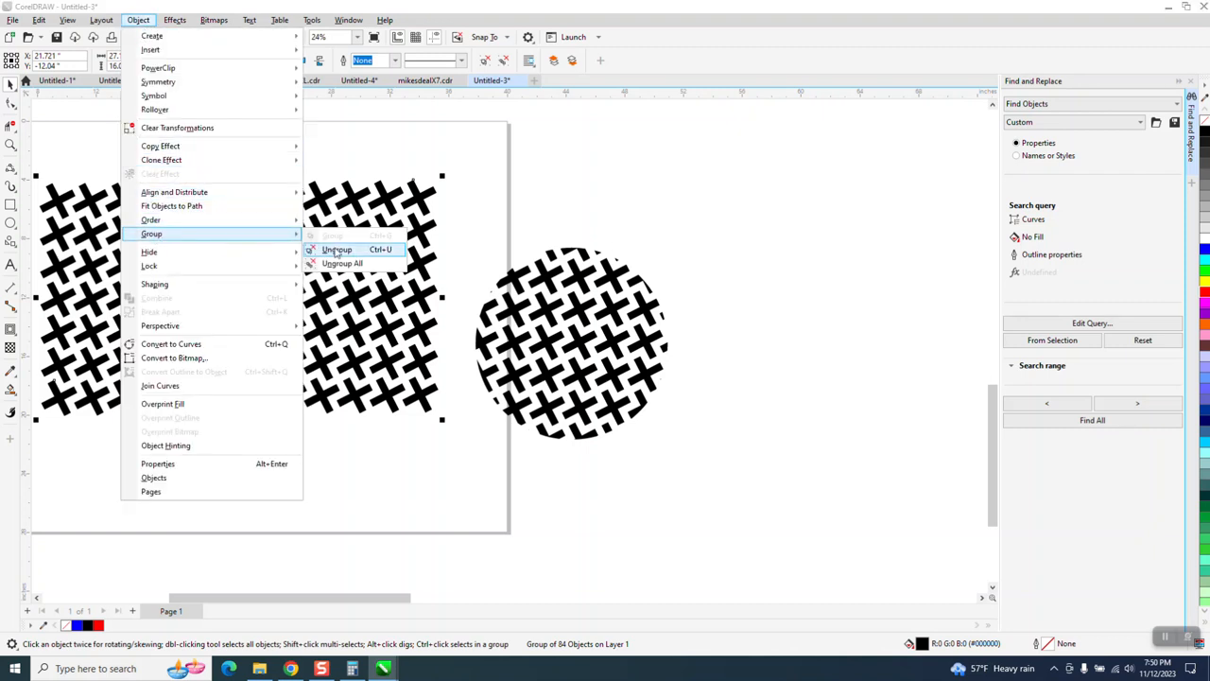
pyautogui.click(335, 249)
# Move the upper-right cross off the page and repeat a duplicate of it diagonally upward to make a row of four crosses
pyautogui.click(433, 174)
pyautogui.click(425, 193)
pyautogui.moveTo(425, 193); pyautogui.dragTo(724, 222)
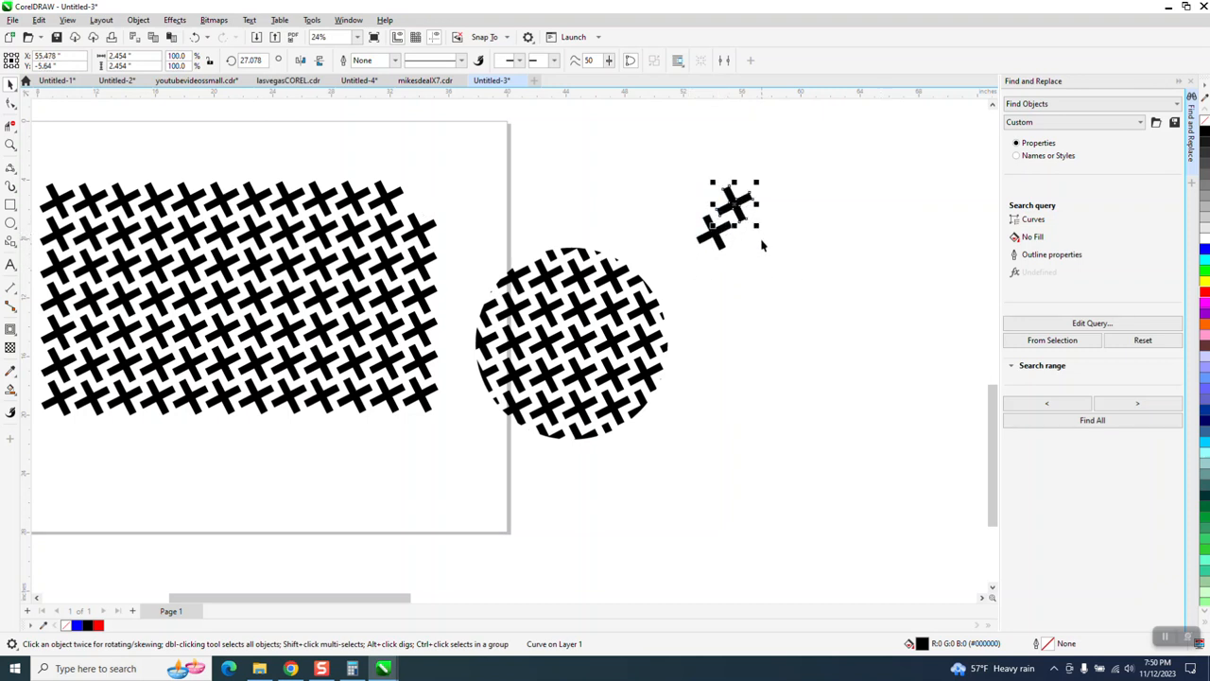
pyautogui.hotkey('ctrl', 'r')
pyautogui.hotkey('ctrl', 'r')
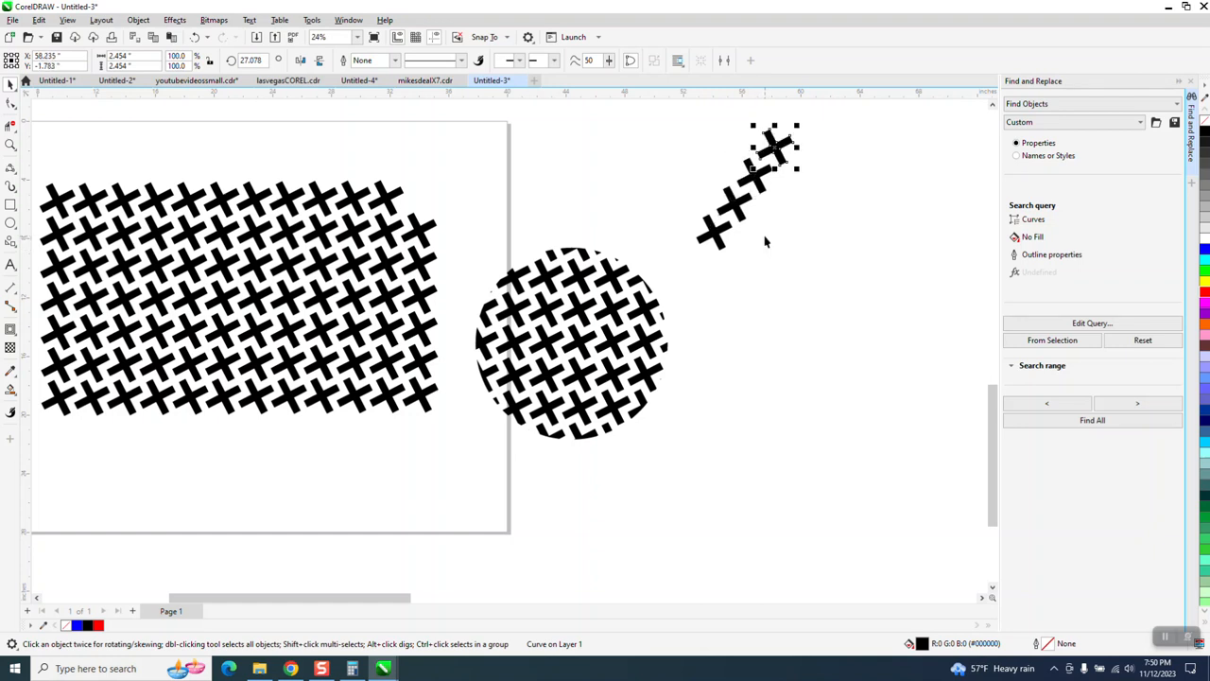
# Examine the spacing of the diagonal crosses, and view the other cross patterns beyond the page
pyautogui.click(11, 144)
pyautogui.moveTo(682, 199); pyautogui.dragTo(873, 292)
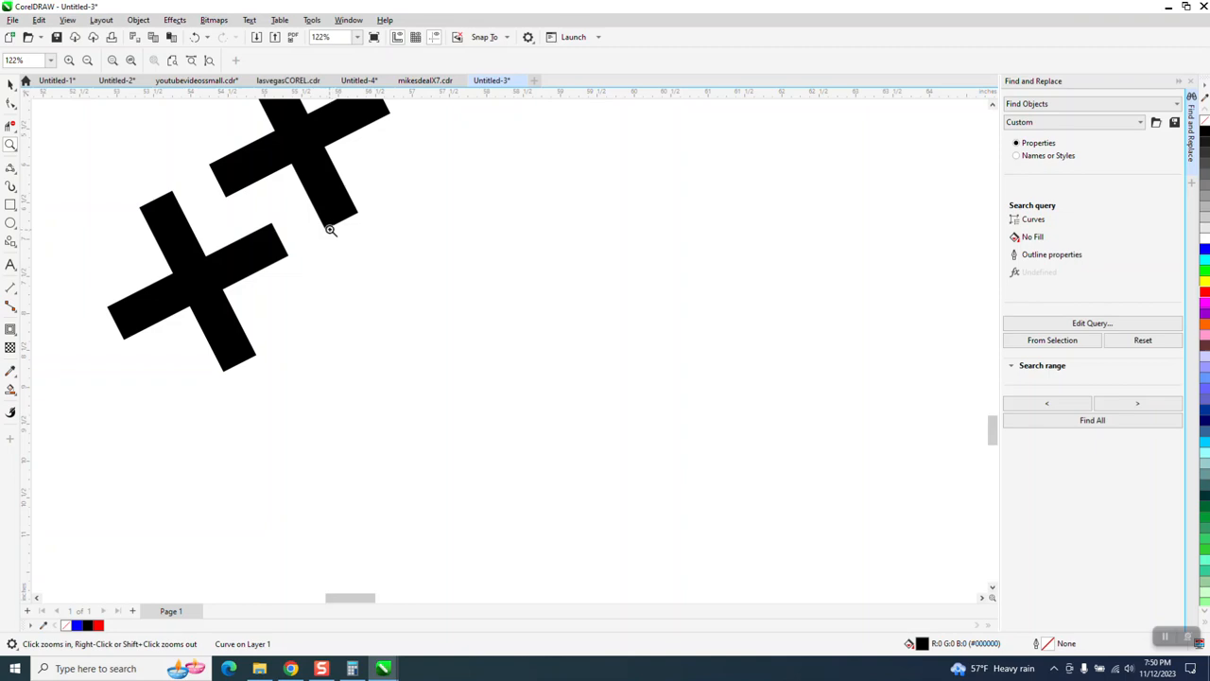
pyautogui.scroll(-1, 569, 331)
pyautogui.scroll(-6, 569, 331)
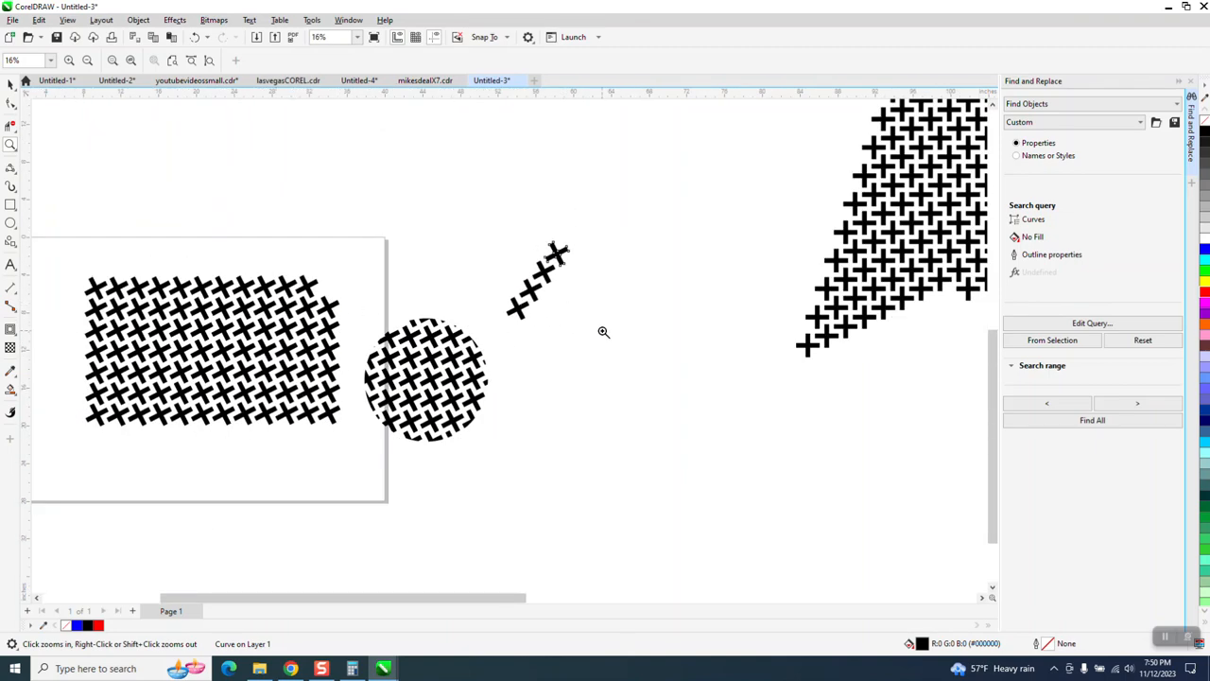
pyautogui.scroll(-4, 520, 351)
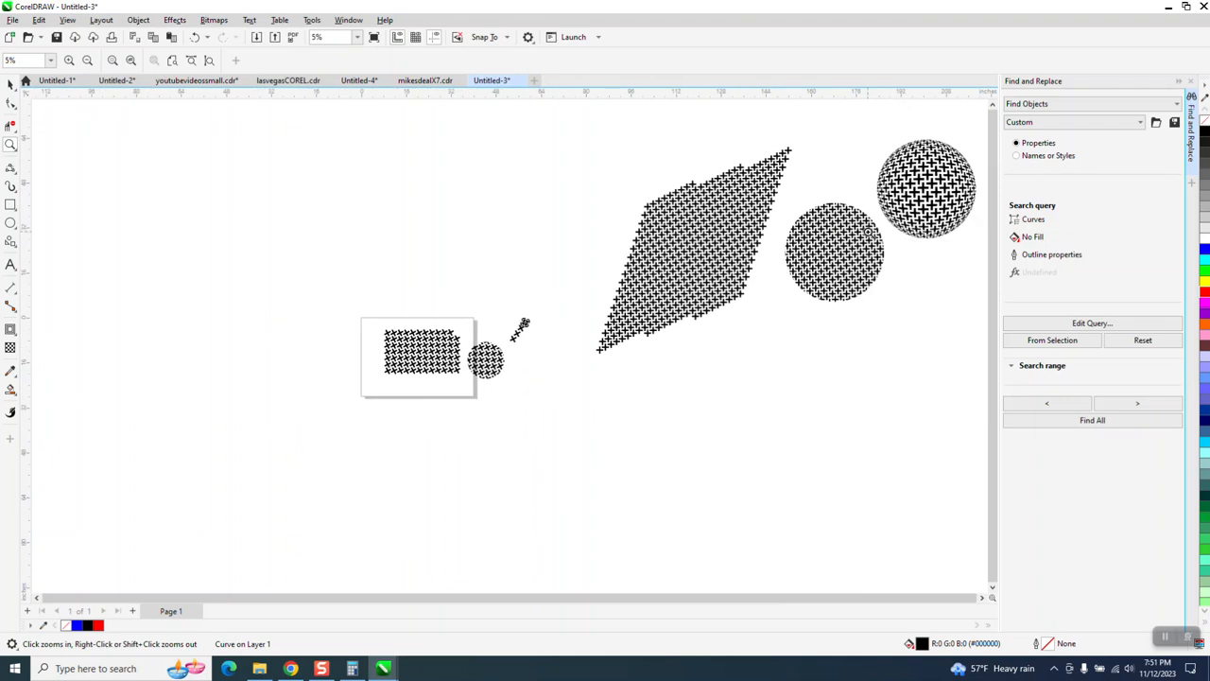